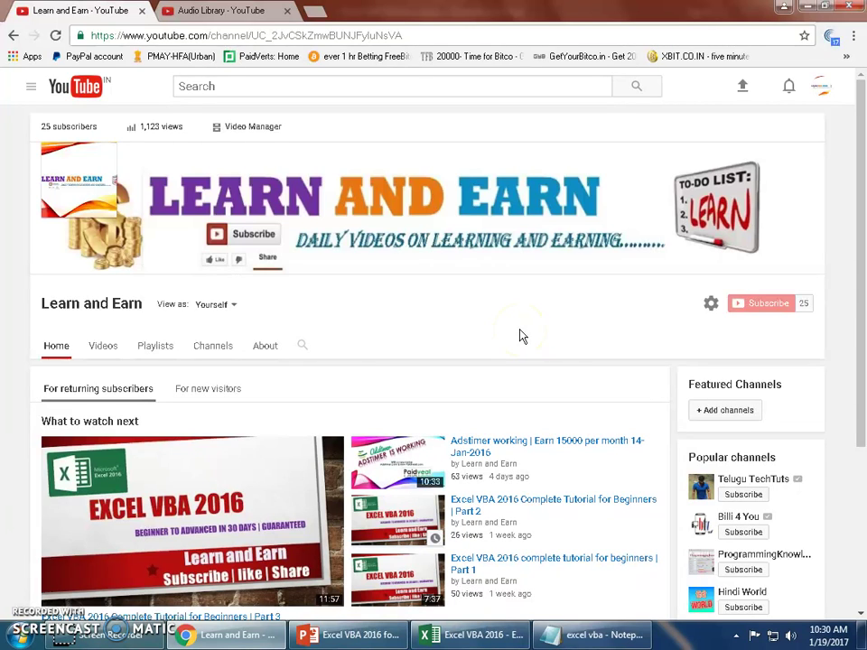
Switch to the PowerPoint presentation and show the "Macro Recording (set of instructions)" slide.
{"action": "key", "text": "alt+Tab"}
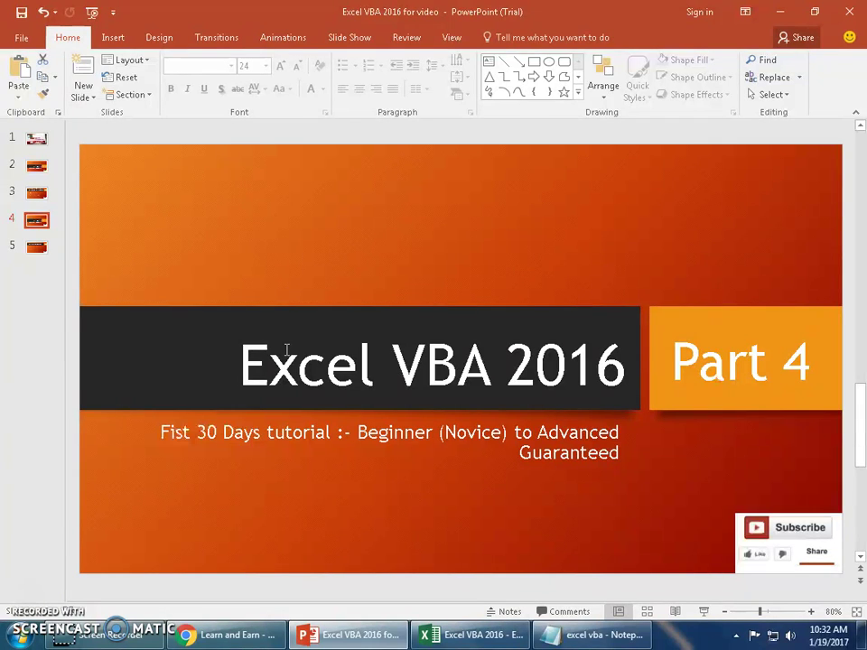
{"action": "scroll", "coordinate": [286, 349], "scroll_direction": "down", "scroll_amount": 1}
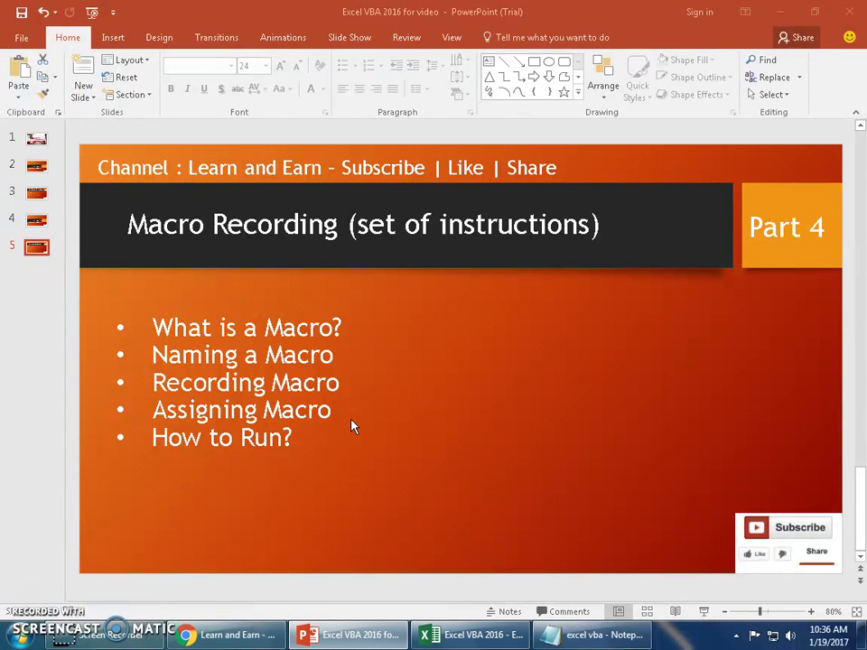
{"action": "left_click", "coordinate": [426, 468]}
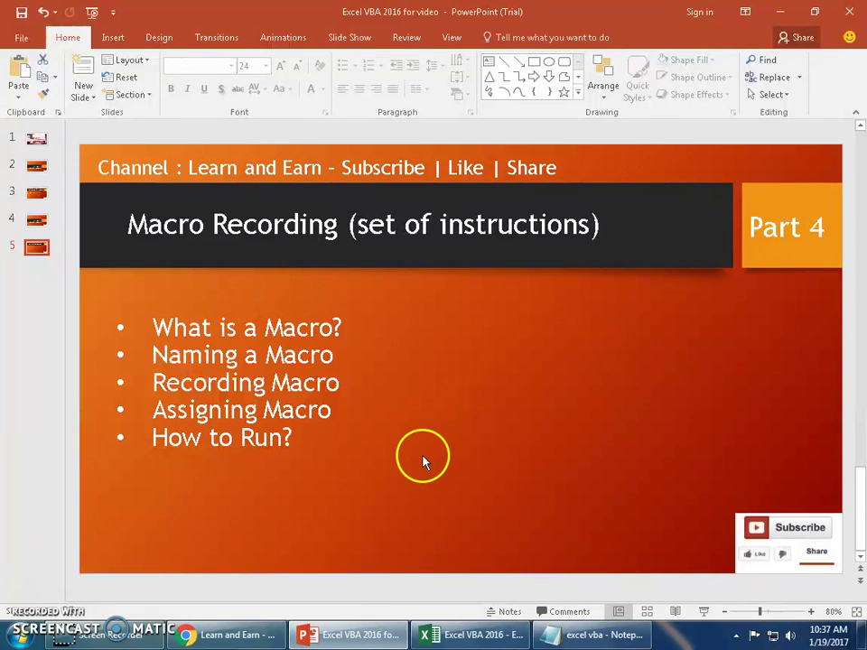
Switch to the Excel workbook and examine the table in F6:J12 and the MACRO button on Sheet2.
{"action": "mouse_move", "coordinate": [469, 642]}
{"action": "left_click", "coordinate": [472, 635]}
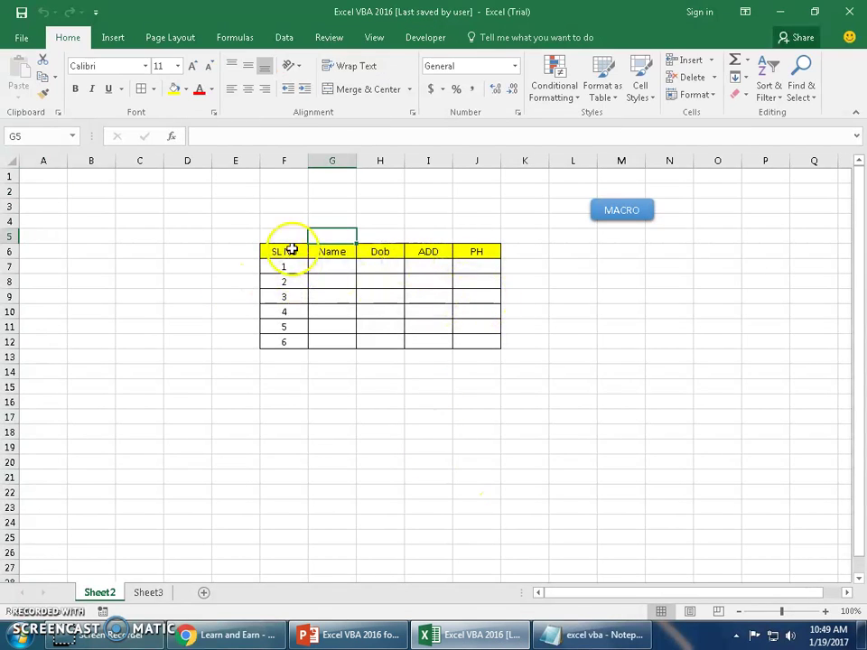
{"action": "left_click_drag", "start_coordinate": [290, 251], "coordinate": [478, 341]}
{"action": "left_click", "coordinate": [384, 258]}
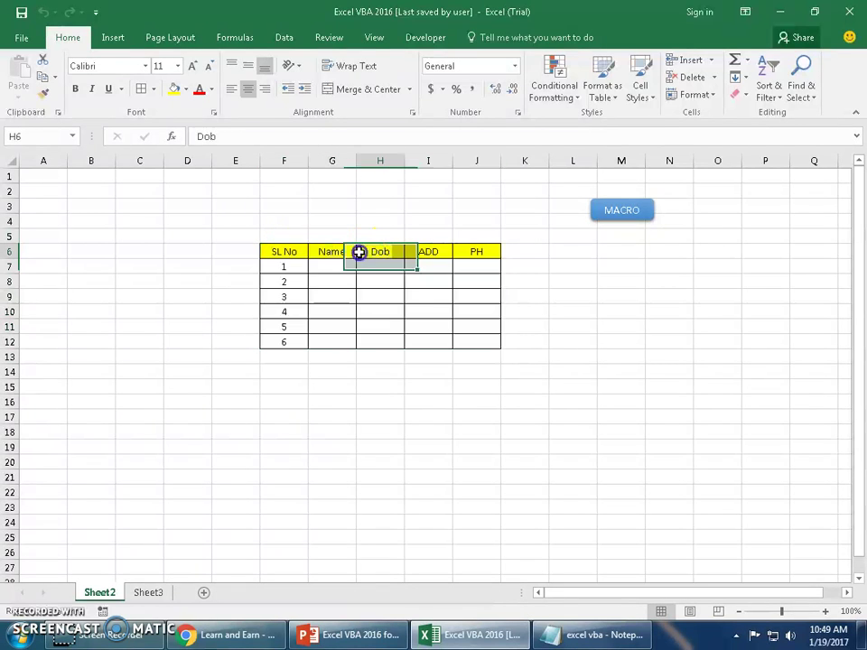
{"action": "left_click_drag", "start_coordinate": [287, 267], "coordinate": [289, 341]}
{"action": "left_click", "coordinate": [409, 312]}
{"action": "left_click_drag", "start_coordinate": [299, 252], "coordinate": [485, 256]}
{"action": "left_click", "coordinate": [479, 331]}
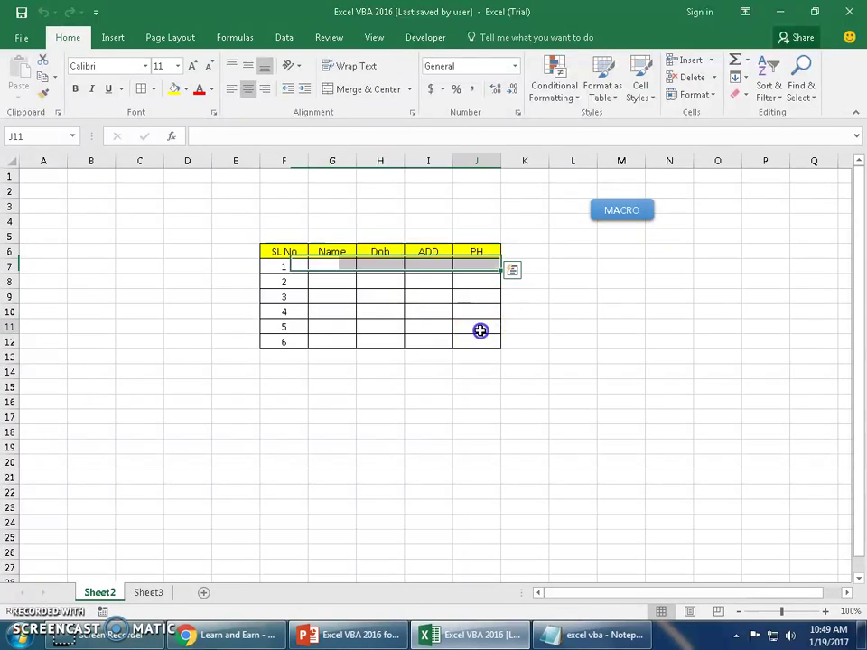
{"action": "left_click", "coordinate": [620, 210]}
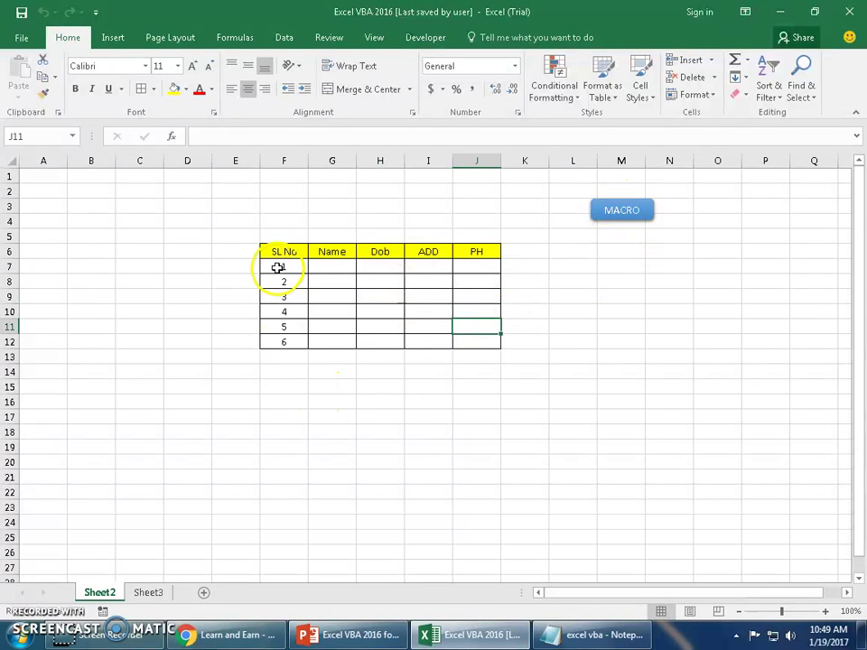
{"action": "mouse_move", "coordinate": [284, 249]}
{"action": "left_mouse_down"}
{"action": "mouse_move", "coordinate": [478, 343]}
{"action": "mouse_move", "coordinate": [464, 337]}
{"action": "left_mouse_up"}
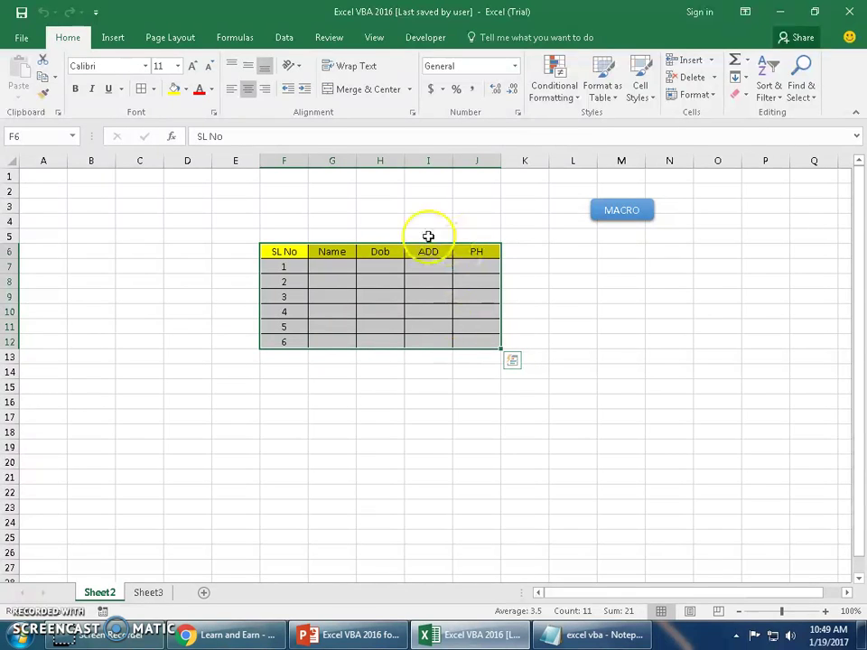
{"action": "left_click", "coordinate": [471, 218]}
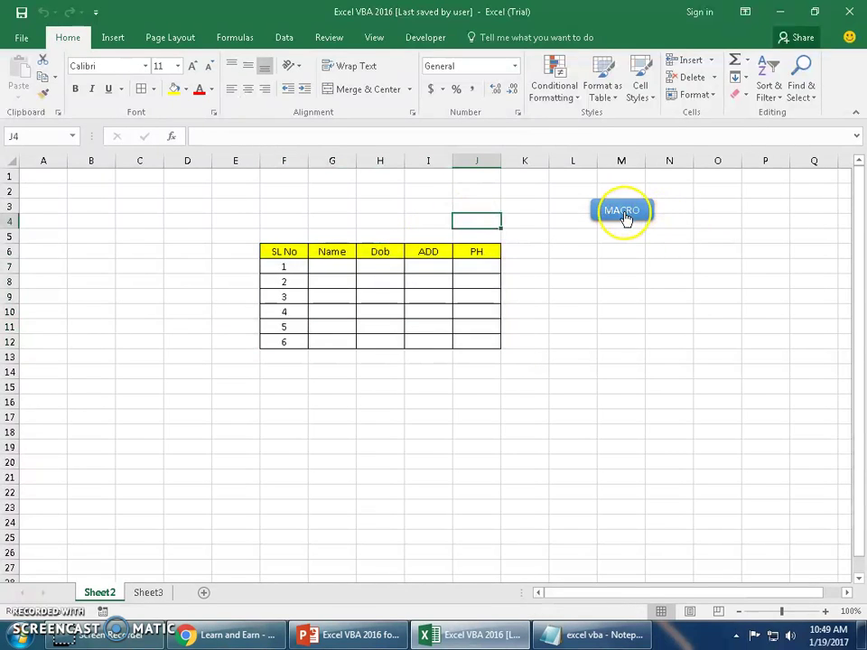
Clear the table by pasting blank cell M12 over E3:K15, and rebuild it by running the macro assigned to the MACRO button.
{"action": "left_click", "coordinate": [602, 341]}
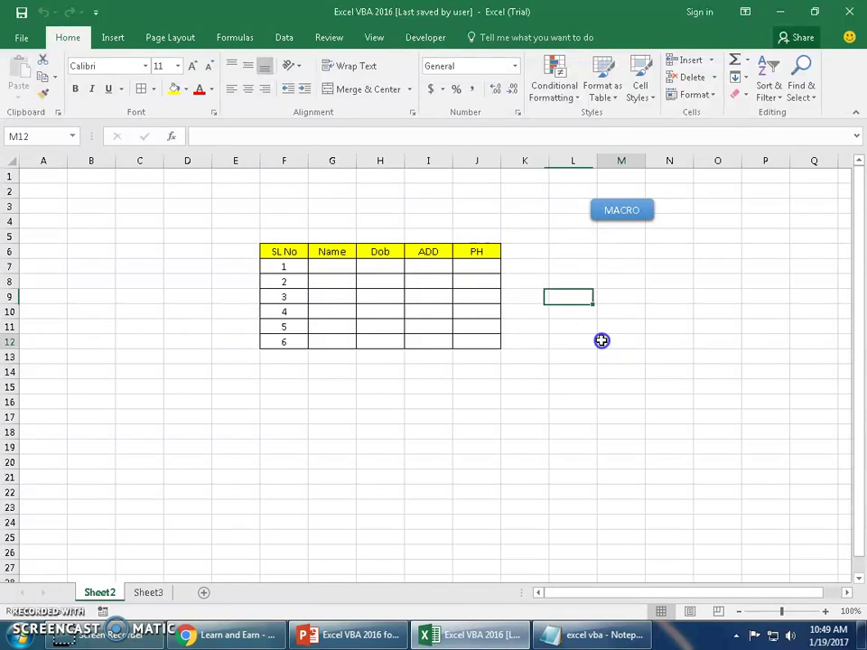
{"action": "key", "text": "ctrl+c"}
{"action": "left_click_drag", "start_coordinate": [230, 206], "coordinate": [533, 386]}
{"action": "key", "text": "ctrl+v"}
{"action": "left_click", "coordinate": [332, 221]}
{"action": "left_click", "coordinate": [628, 217]}
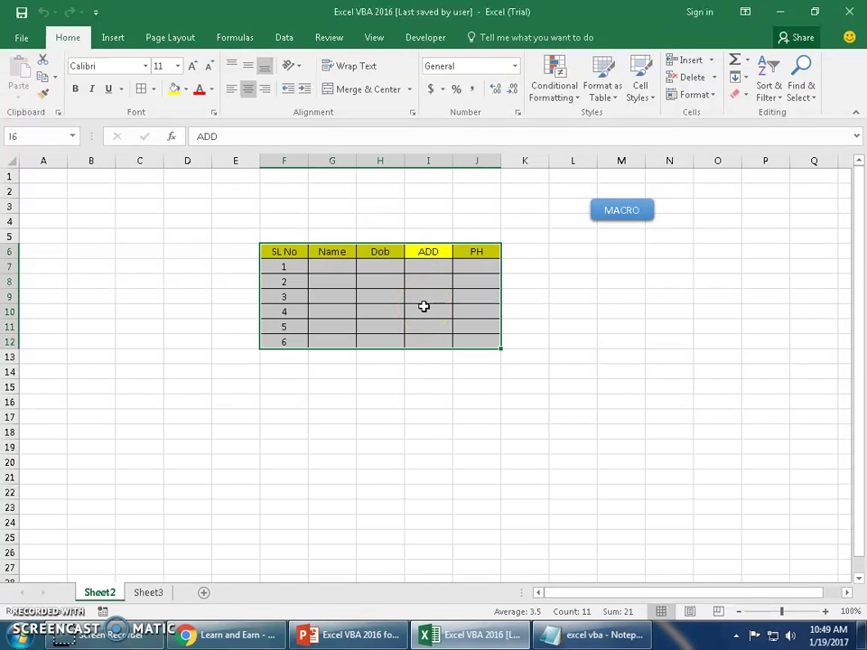
Erase the table again by pasting blank cell L13 over its area, and regenerate it with the MACRO button.
{"action": "left_click", "coordinate": [554, 357]}
{"action": "key", "text": "ctrl+c"}
{"action": "left_click_drag", "start_coordinate": [284, 222], "coordinate": [502, 375]}
{"action": "key", "text": "ctrl+v"}
{"action": "left_click", "coordinate": [573, 281]}
{"action": "left_click", "coordinate": [614, 217]}
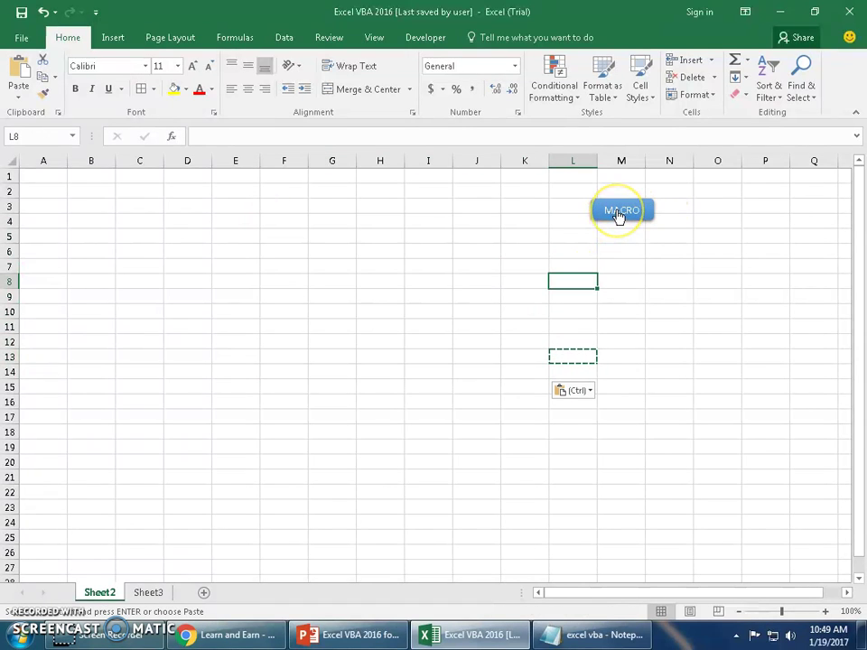
{"action": "left_click", "coordinate": [619, 217]}
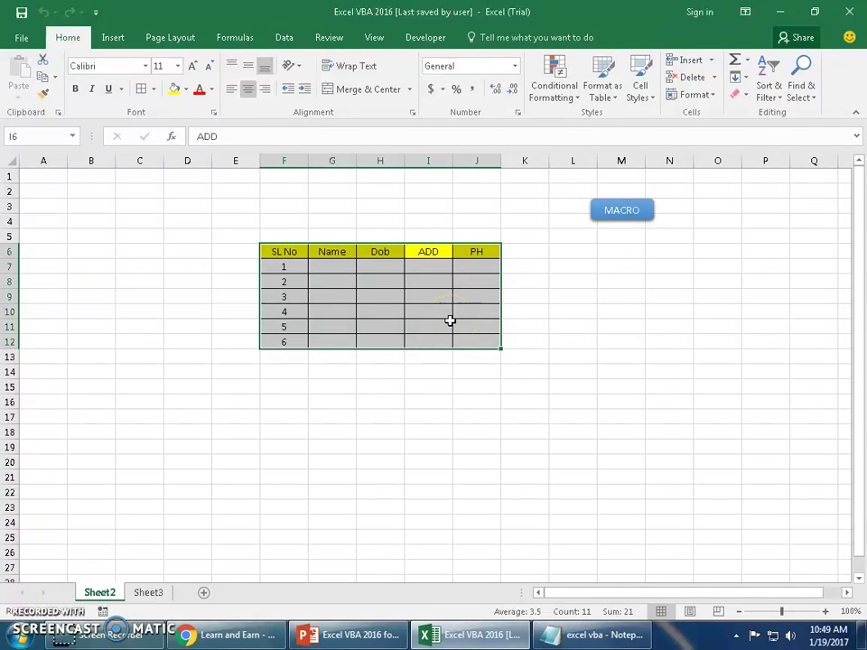
Examine the header row of the regenerated table on Sheet2.
{"action": "left_click", "coordinate": [338, 387]}
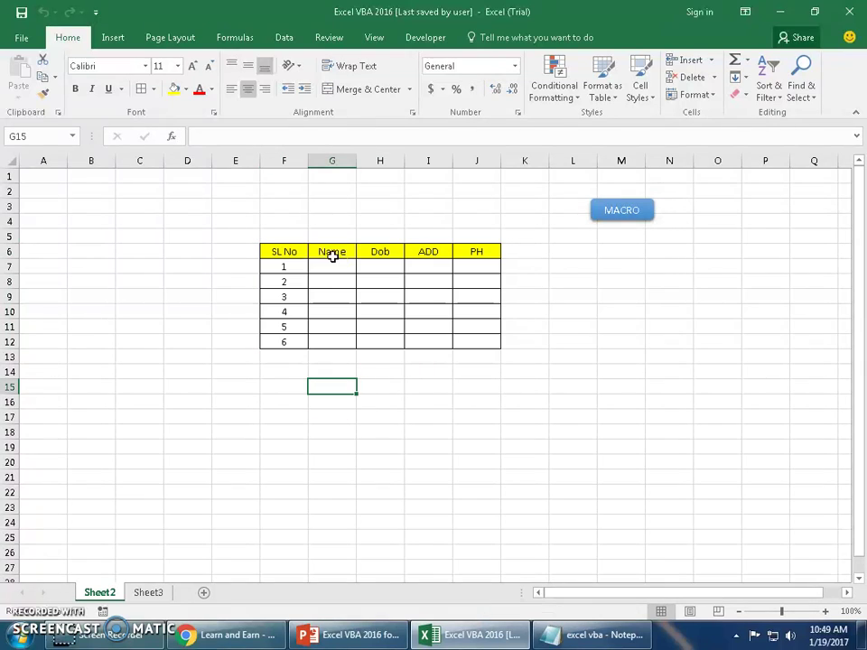
{"action": "left_click_drag", "start_coordinate": [287, 250], "coordinate": [486, 261]}
{"action": "left_click", "coordinate": [291, 252]}
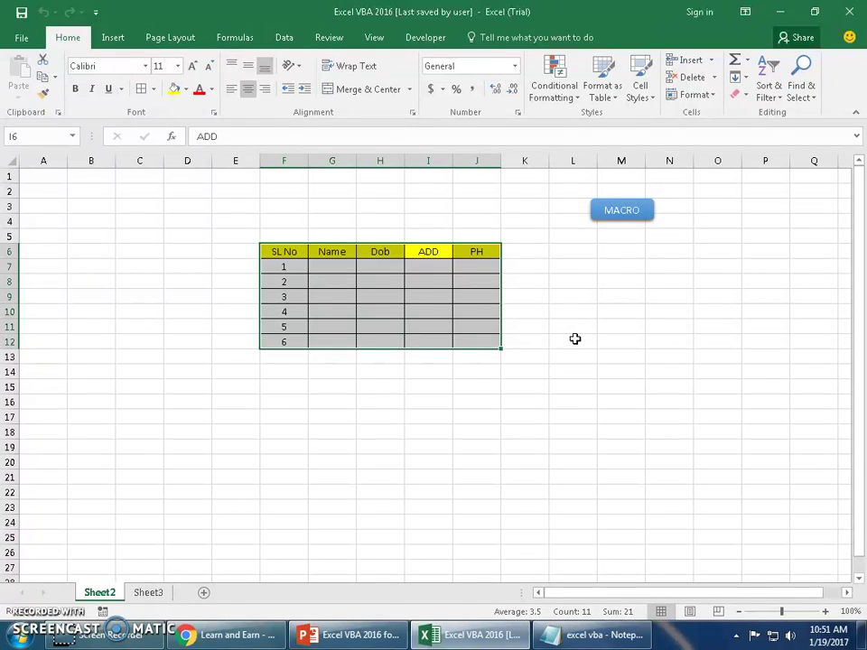
Switch to PowerPoint and review the macro topics listed on slide 5.
{"action": "left_click", "coordinate": [366, 637]}
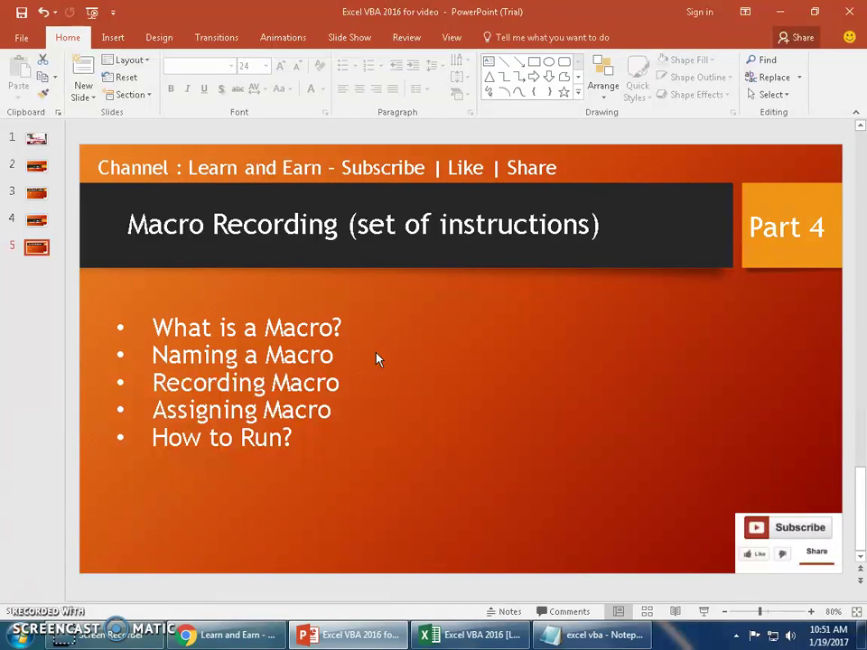
{"action": "left_click", "coordinate": [365, 363]}
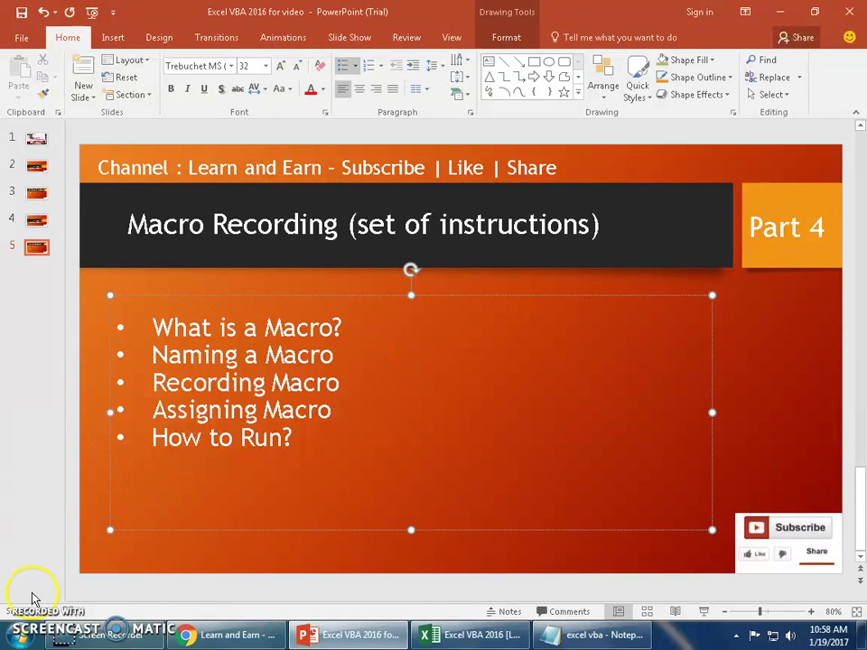
{"action": "left_click", "coordinate": [611, 317]}
{"action": "left_click", "coordinate": [451, 335]}
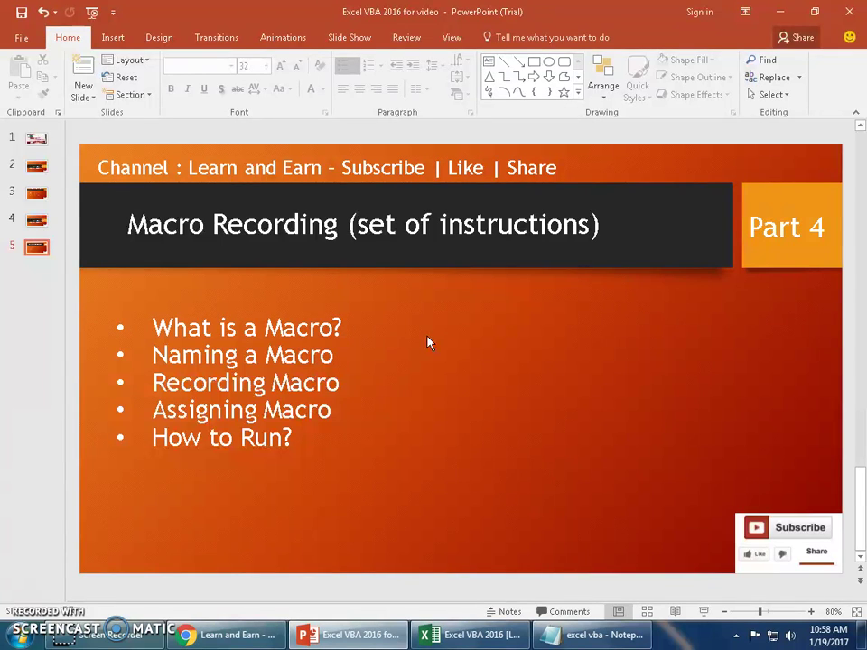
Switch back to Excel, start setting up a new macro recording, and name the macro daya.
{"action": "key", "text": "alt+Tab"}
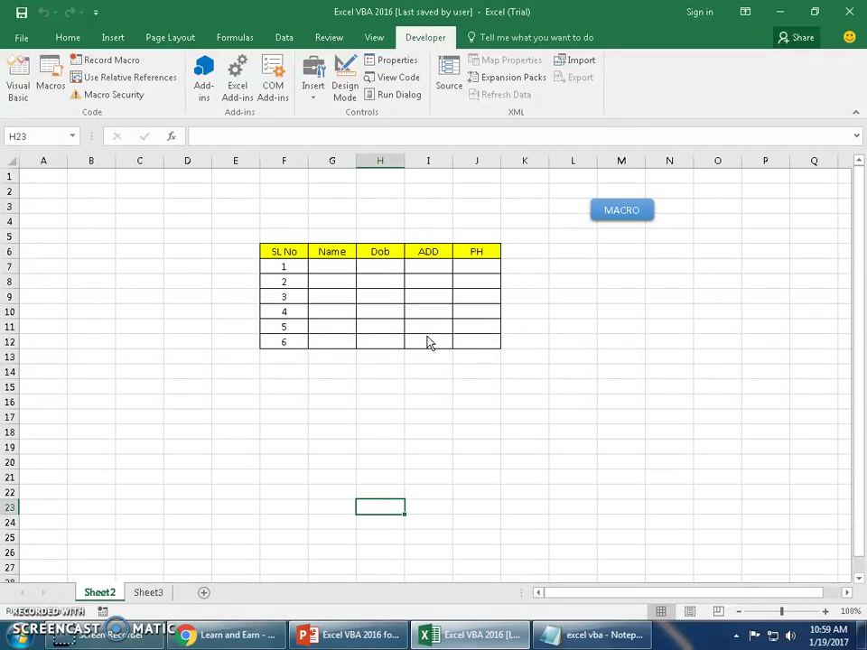
{"action": "left_click", "coordinate": [425, 40]}
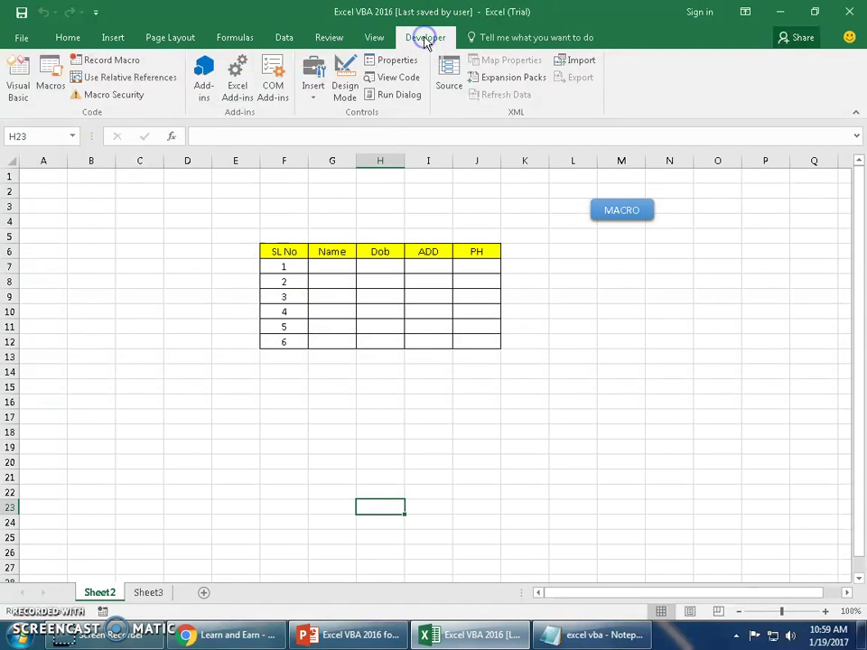
{"action": "left_click", "coordinate": [99, 68]}
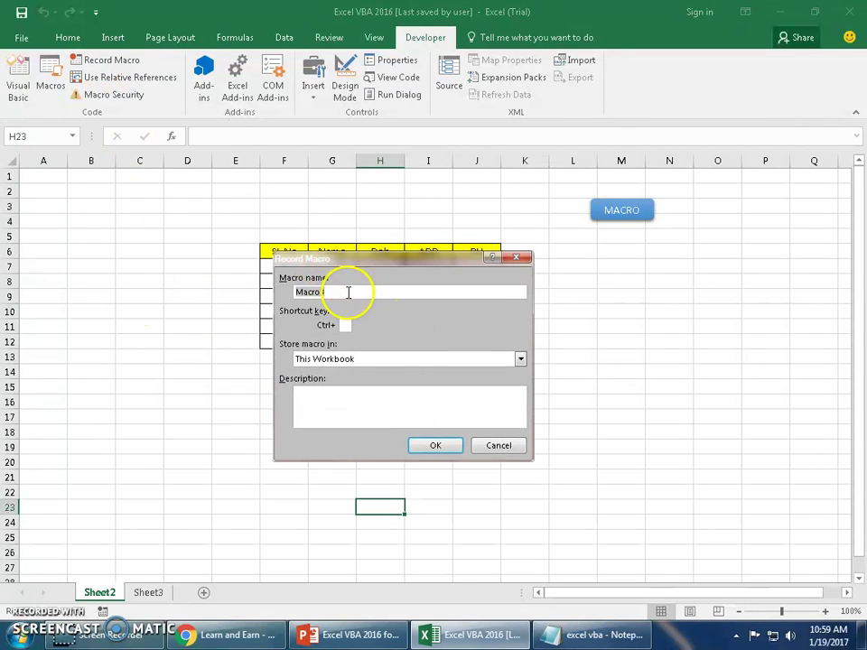
{"action": "left_click", "coordinate": [221, 290]}
{"action": "left_click", "coordinate": [339, 290]}
{"action": "left_click", "coordinate": [269, 286]}
{"action": "left_click", "coordinate": [334, 292]}
{"action": "type", "text": "daya"}
Review the storage options for the macro and choose This Workbook.
{"action": "left_click", "coordinate": [345, 324]}
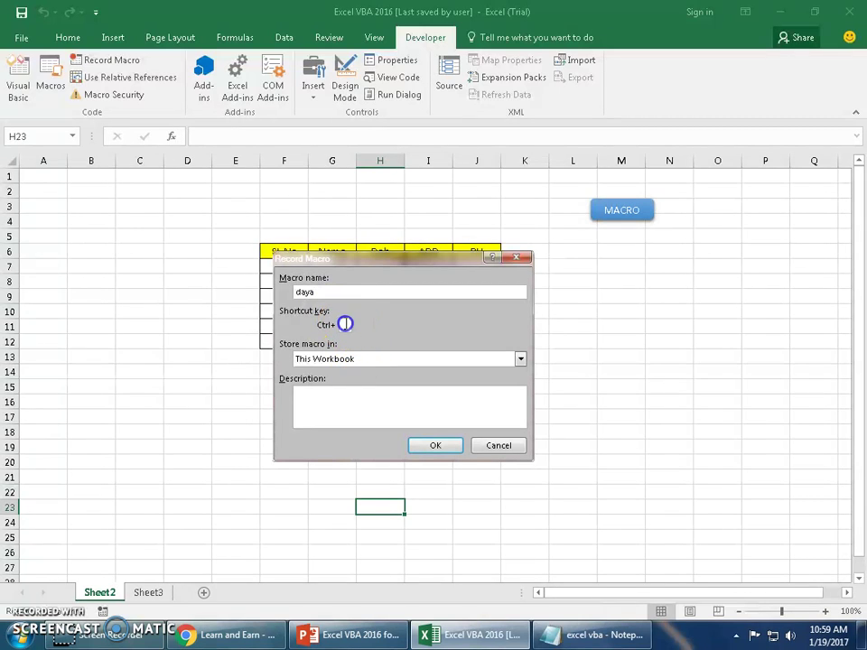
{"action": "left_click", "coordinate": [383, 360]}
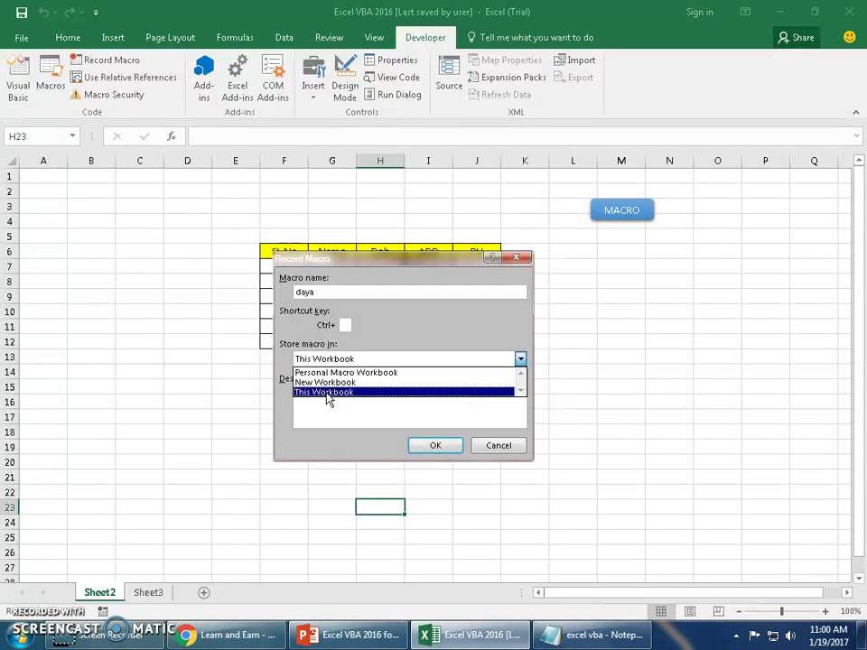
{"action": "left_click_drag", "start_coordinate": [326, 396], "coordinate": [338, 382]}
{"action": "left_click", "coordinate": [336, 392]}
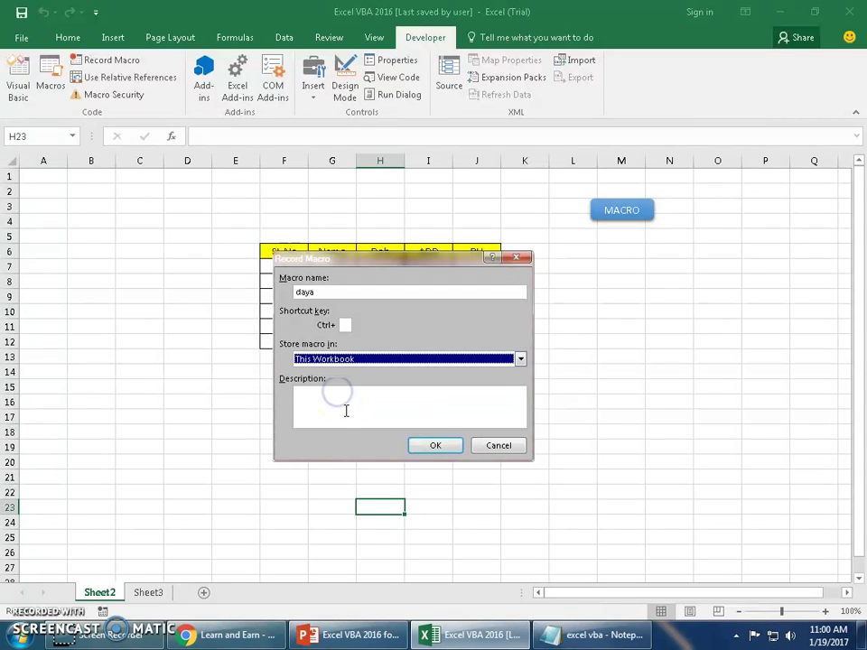
{"action": "left_click", "coordinate": [344, 410]}
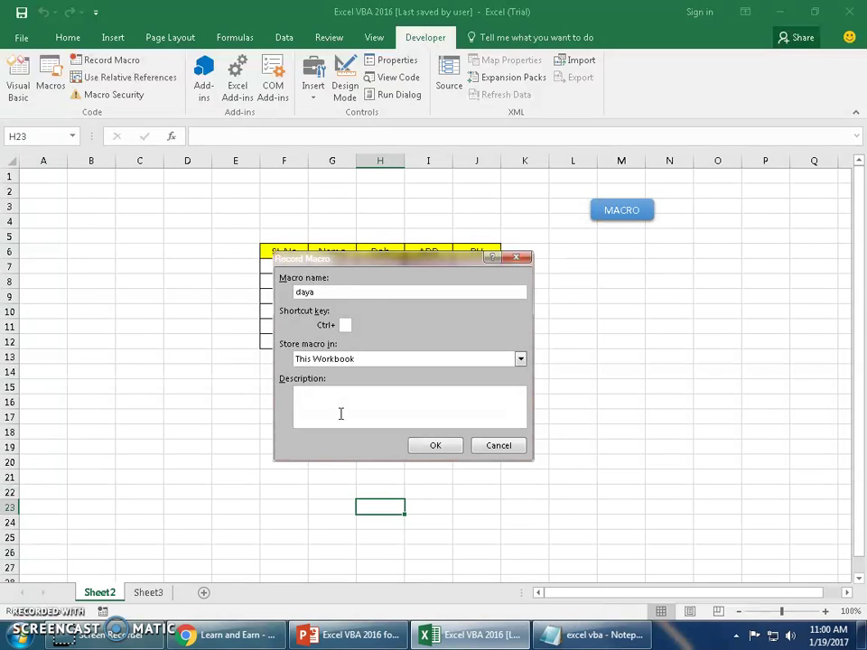
Assign Ctrl+q as the macro's run shortcut and start the recording.
{"action": "left_click", "coordinate": [347, 325]}
{"action": "type", "text": "q"}
{"action": "left_click", "coordinate": [436, 447]}
{"action": "left_click", "coordinate": [435, 448]}
{"action": "left_click", "coordinate": [434, 446]}
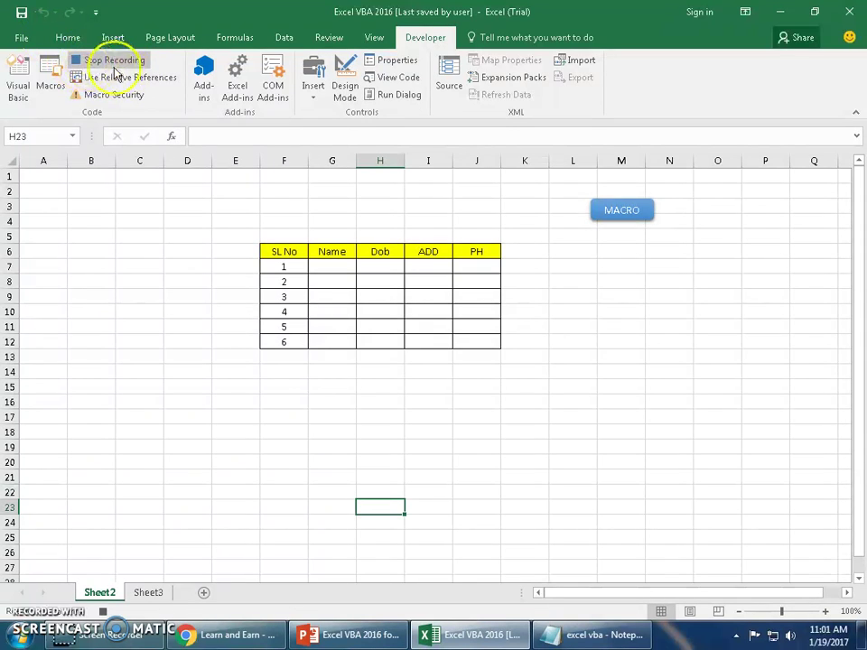
Fill the cell range G16:J22 with light green.
{"action": "left_click", "coordinate": [327, 399]}
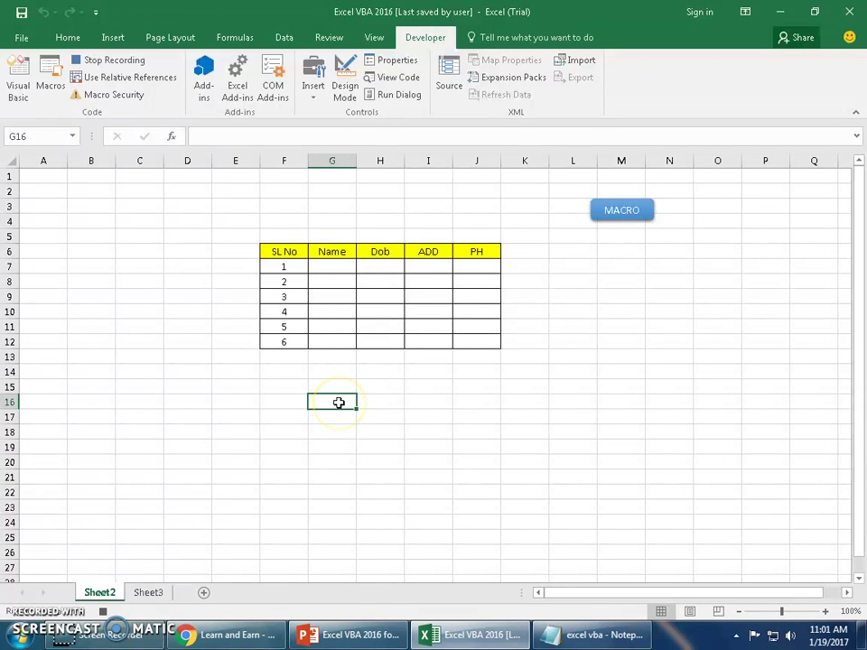
{"action": "left_click_drag", "start_coordinate": [338, 402], "coordinate": [484, 493]}
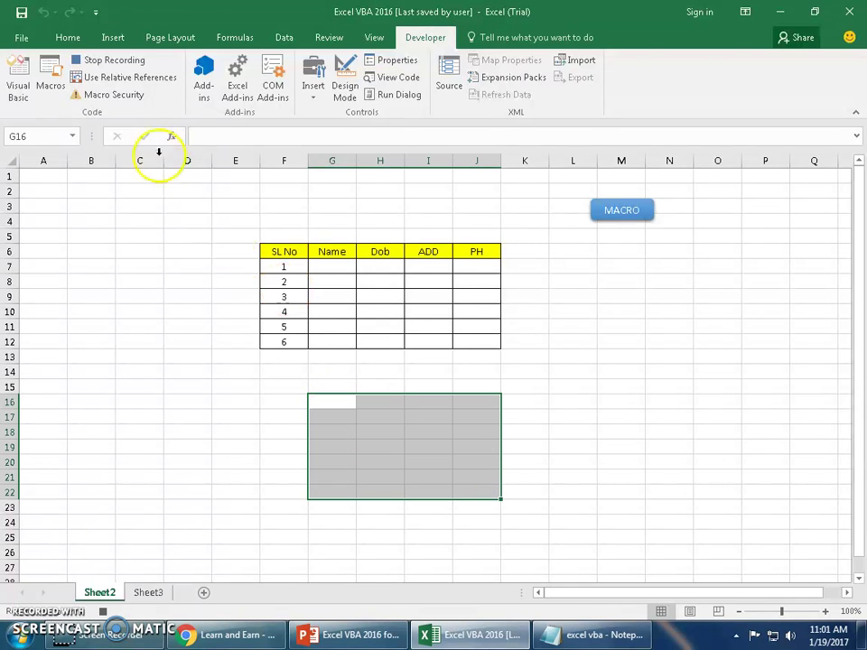
{"action": "left_click", "coordinate": [68, 38]}
{"action": "left_click", "coordinate": [173, 88]}
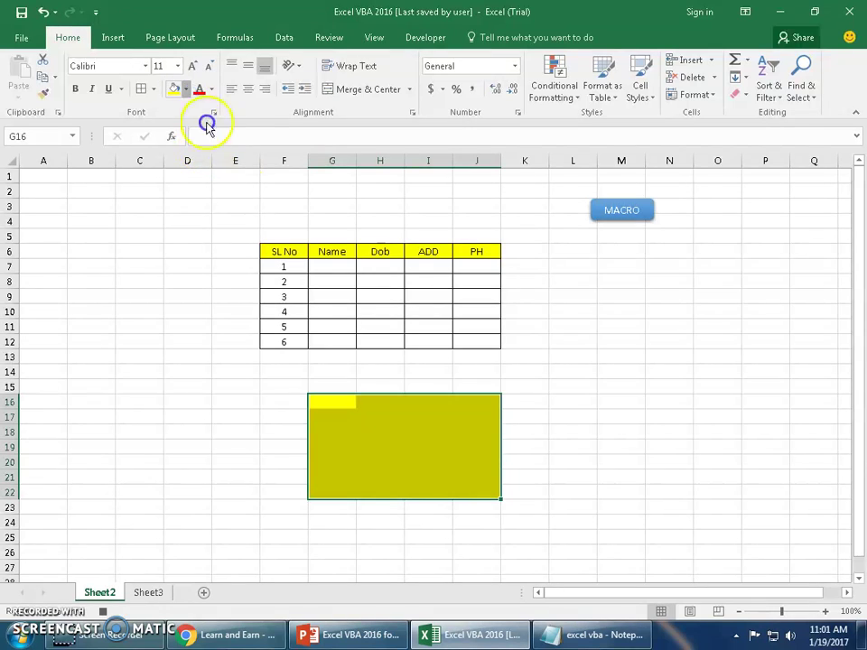
{"action": "left_click", "coordinate": [186, 89]}
{"action": "left_click", "coordinate": [221, 203]}
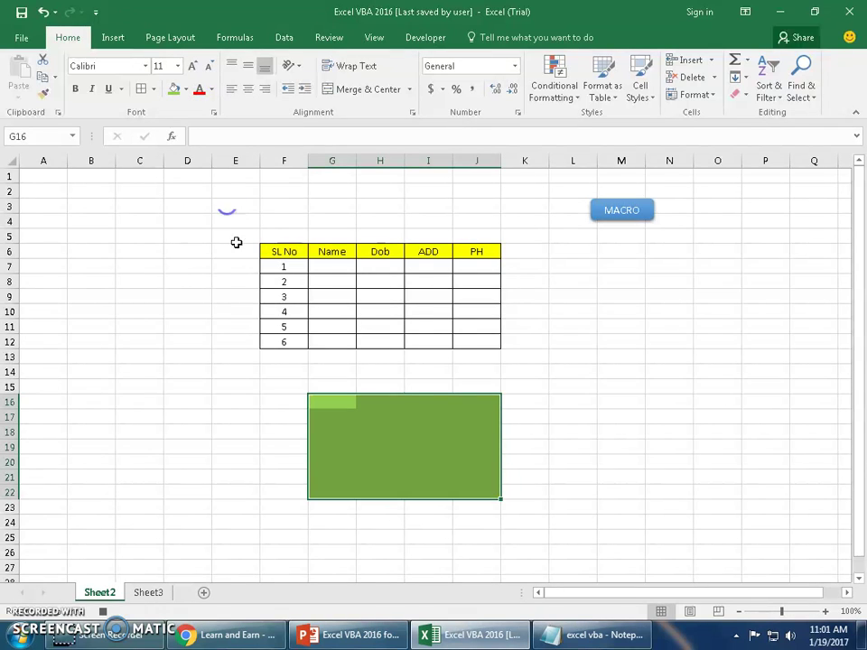
Enter "LEARN AND EARN" in cell H19 and stop recording the macro.
{"action": "left_click", "coordinate": [381, 448]}
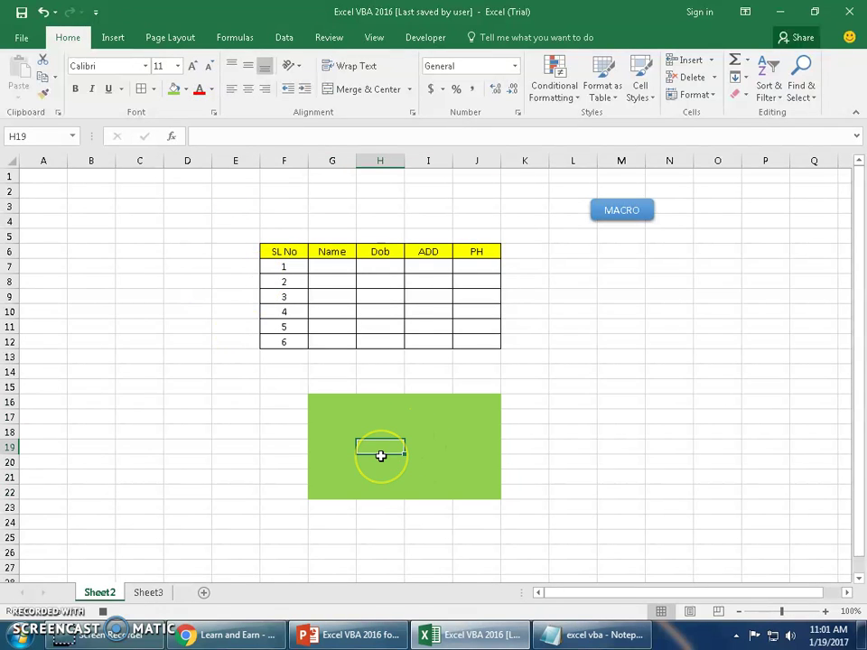
{"action": "type", "text": "LEA"}
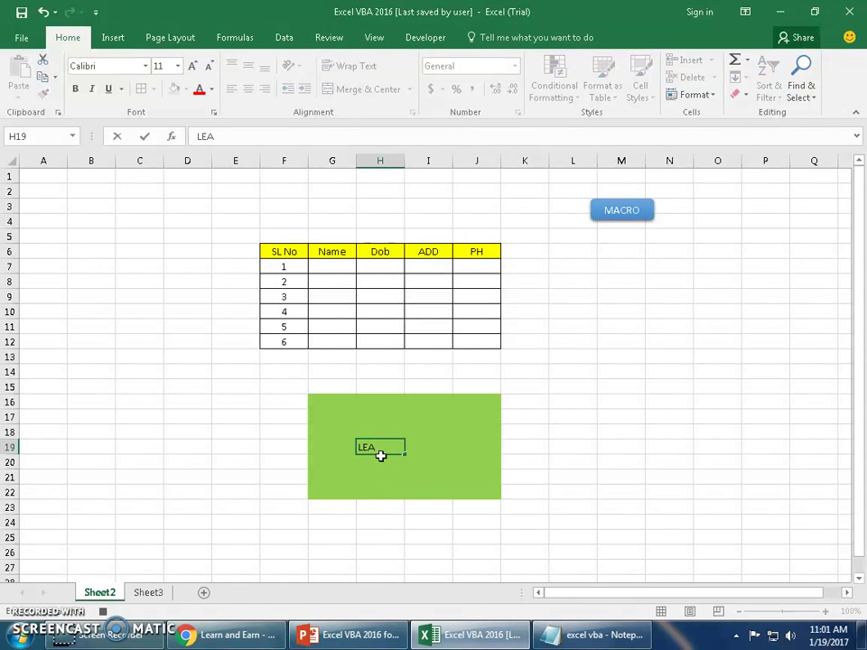
{"action": "type", "text": "RN AND EARN"}
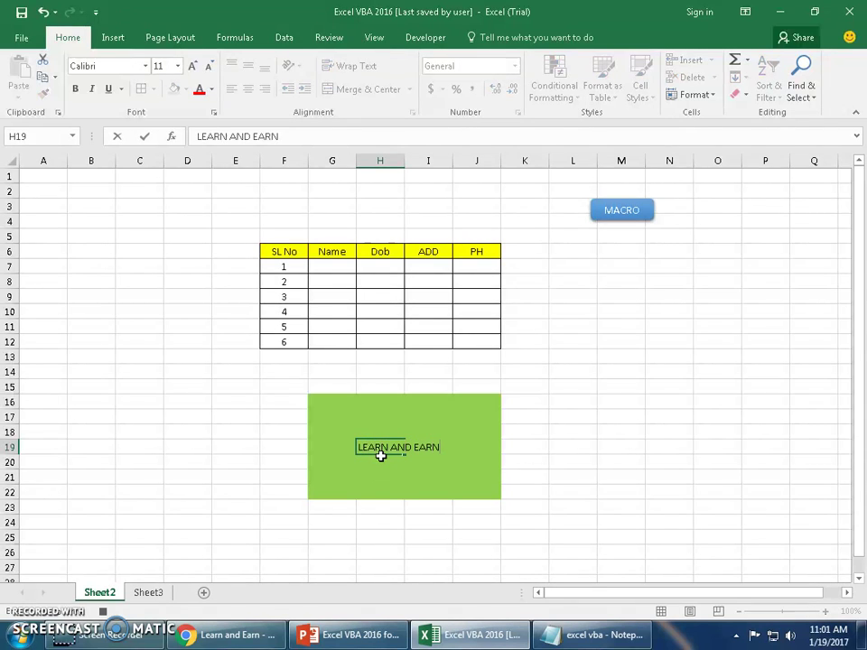
{"action": "left_click", "coordinate": [486, 493]}
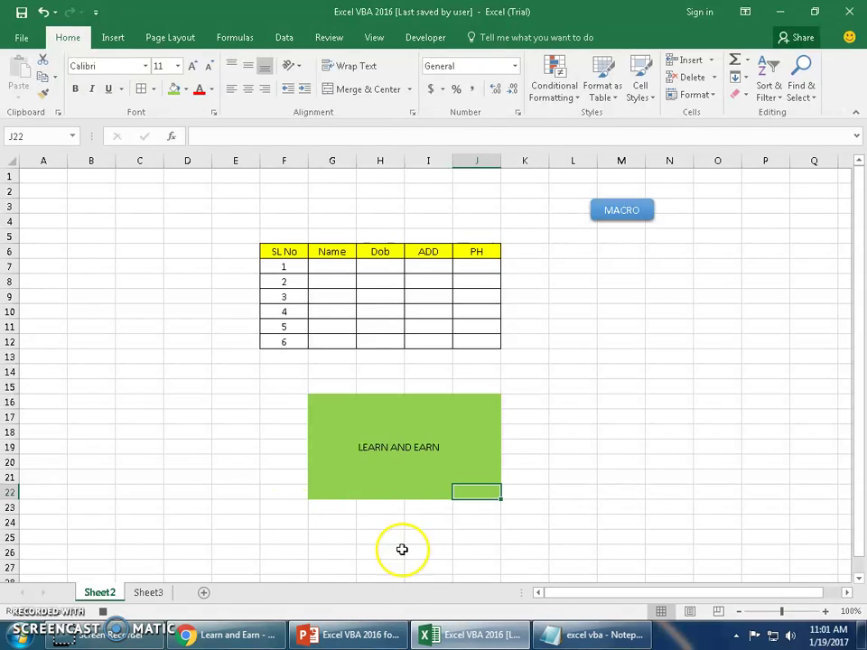
{"action": "left_click", "coordinate": [441, 38]}
{"action": "left_click", "coordinate": [110, 60]}
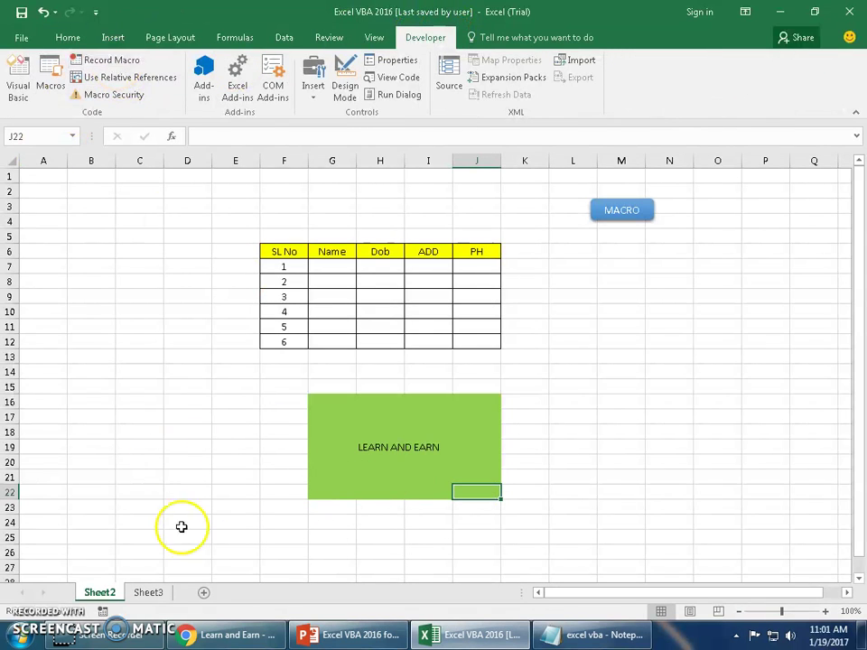
{"action": "left_click", "coordinate": [286, 457]}
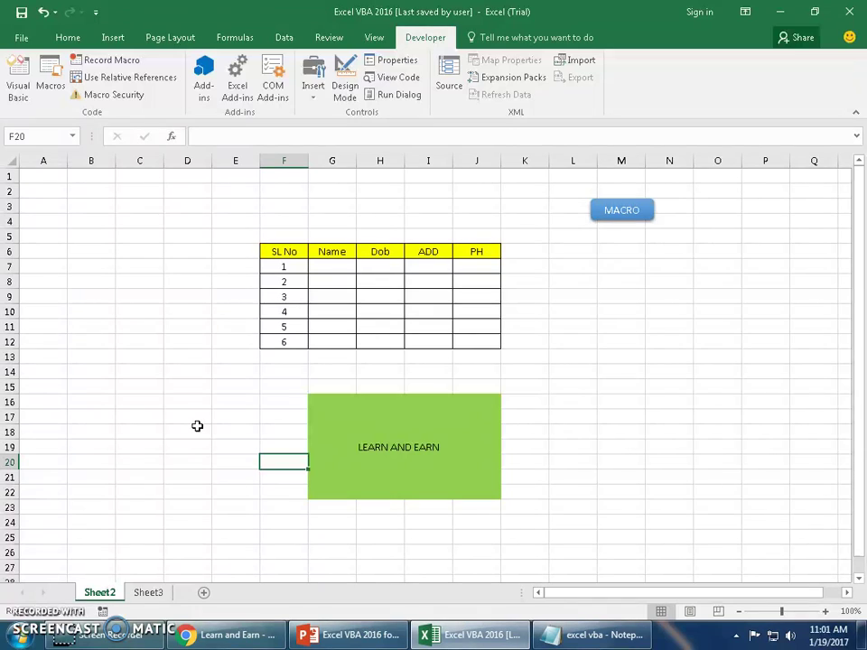
{"action": "left_click", "coordinate": [351, 421]}
{"action": "left_click_drag", "start_coordinate": [352, 421], "coordinate": [476, 496]}
{"action": "left_click", "coordinate": [366, 451]}
{"action": "left_click", "coordinate": [383, 509]}
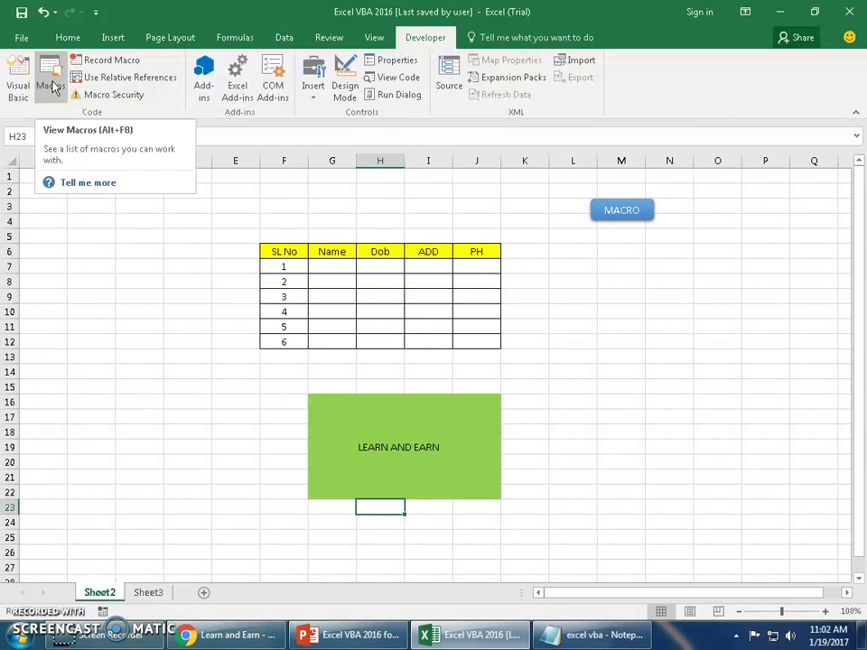
Open the recorded macro's code for editing from the workbook's list of macros.
{"action": "left_click", "coordinate": [51, 79]}
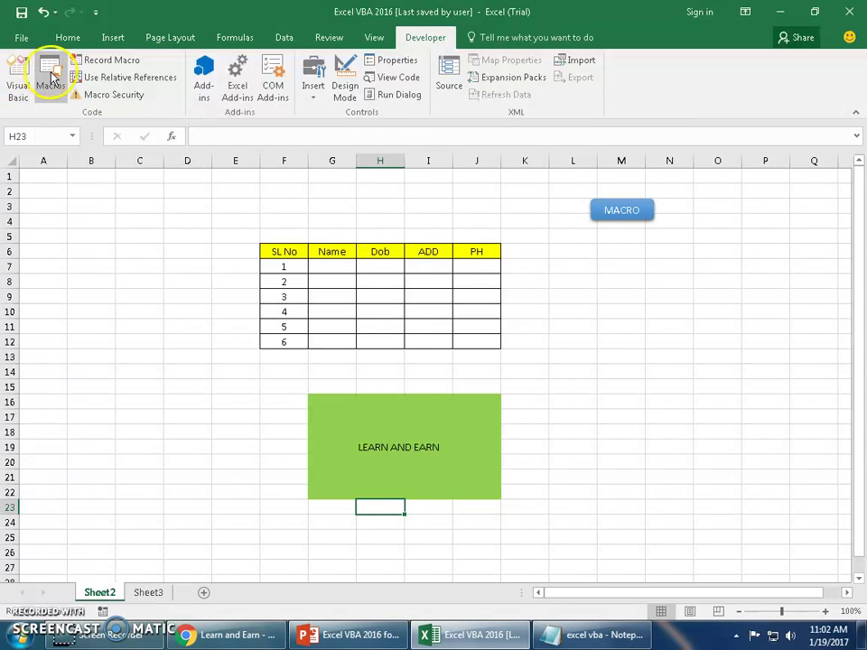
{"action": "left_click", "coordinate": [50, 80]}
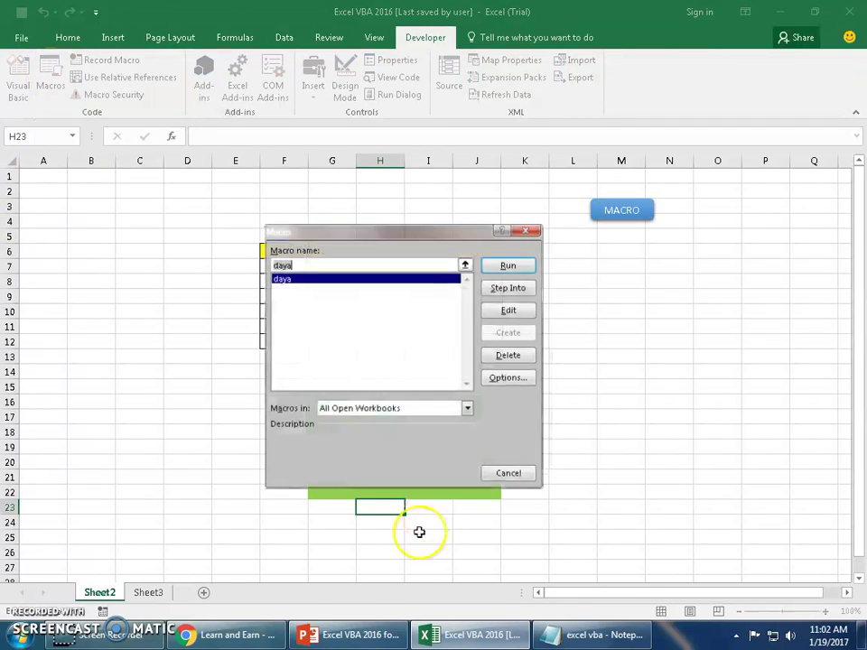
{"action": "left_click_drag", "start_coordinate": [361, 232], "coordinate": [618, 249]}
{"action": "left_click", "coordinate": [546, 305]}
{"action": "left_click", "coordinate": [771, 331]}
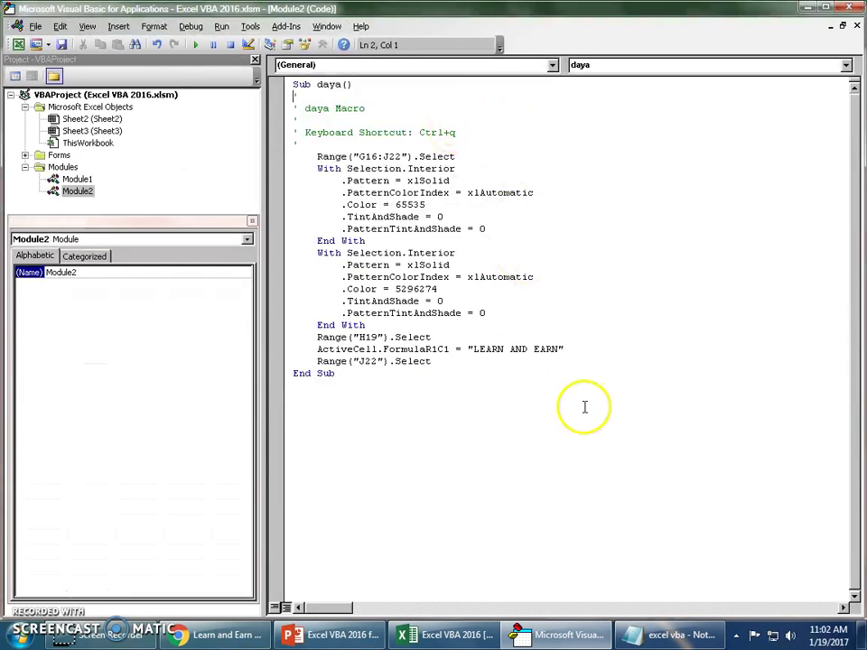
Examine the VBA code recorded for the fill and text entry, and close the code editor to return to the sheet.
{"action": "left_click_drag", "start_coordinate": [567, 401], "coordinate": [344, 109]}
{"action": "left_click", "coordinate": [662, 281]}
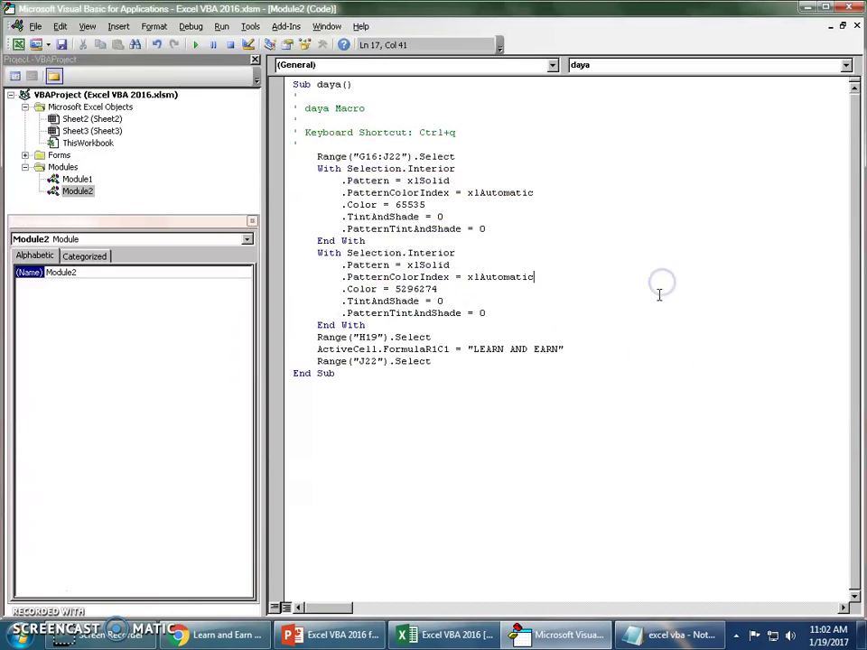
{"action": "left_click_drag", "start_coordinate": [632, 361], "coordinate": [303, 122]}
{"action": "left_click", "coordinate": [664, 276]}
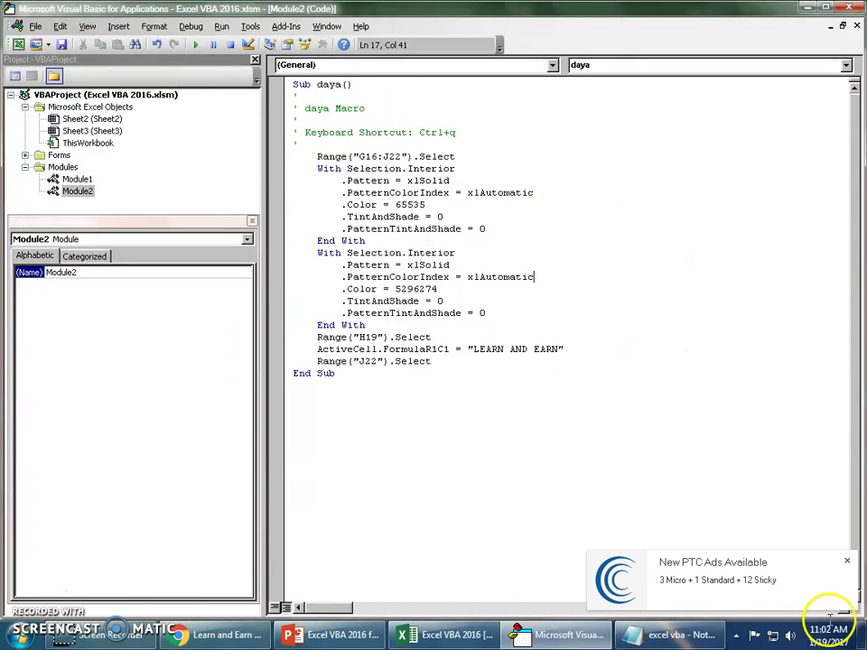
{"action": "left_click", "coordinate": [848, 561]}
{"action": "left_click", "coordinate": [533, 278]}
{"action": "left_click", "coordinate": [610, 309]}
{"action": "left_click_drag", "start_coordinate": [451, 365], "coordinate": [310, 83]}
{"action": "left_click", "coordinate": [567, 161]}
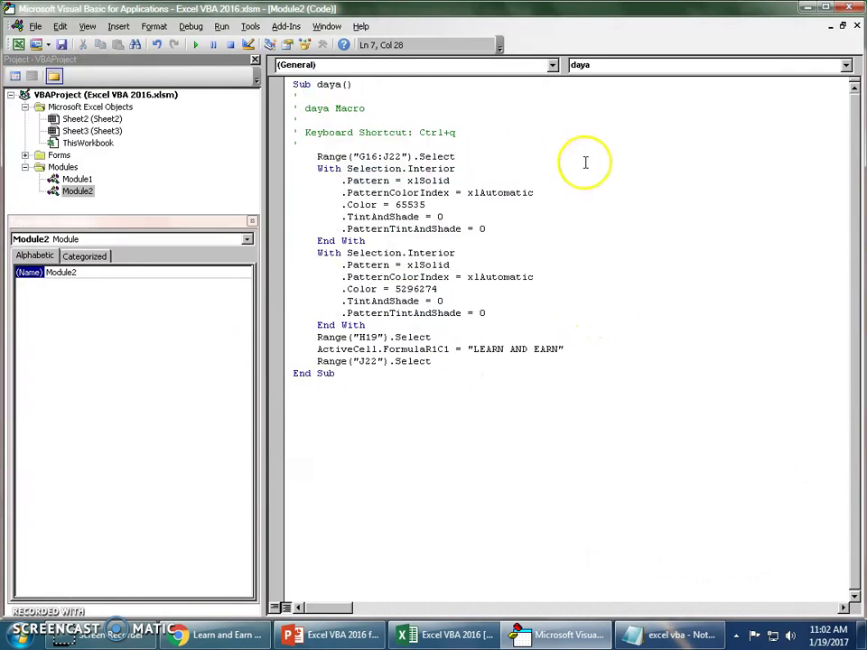
{"action": "left_click", "coordinate": [856, 11]}
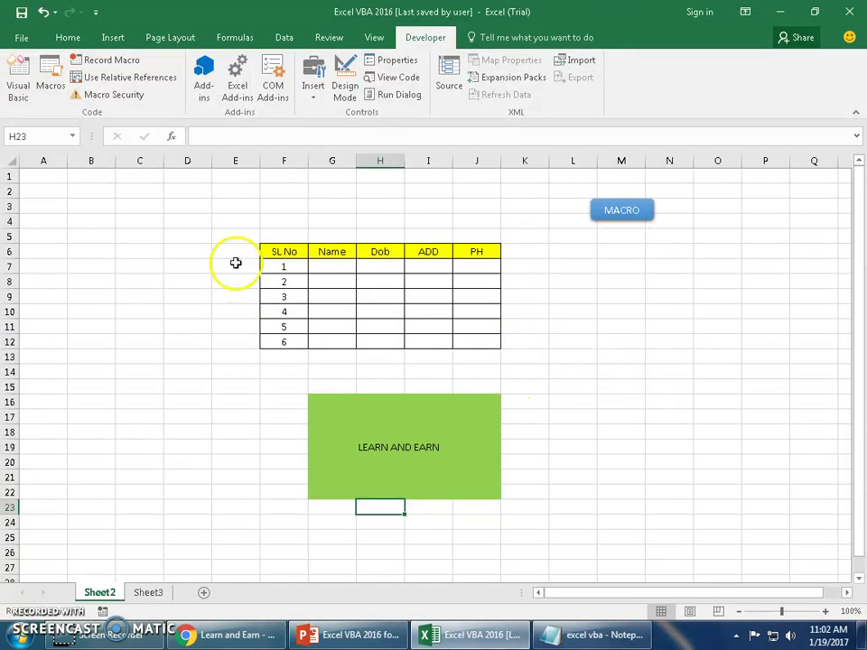
Clear the range F15:J23 by pasting a blank cell over it, and run the recorded macro to recreate the block.
{"action": "left_click", "coordinate": [52, 83]}
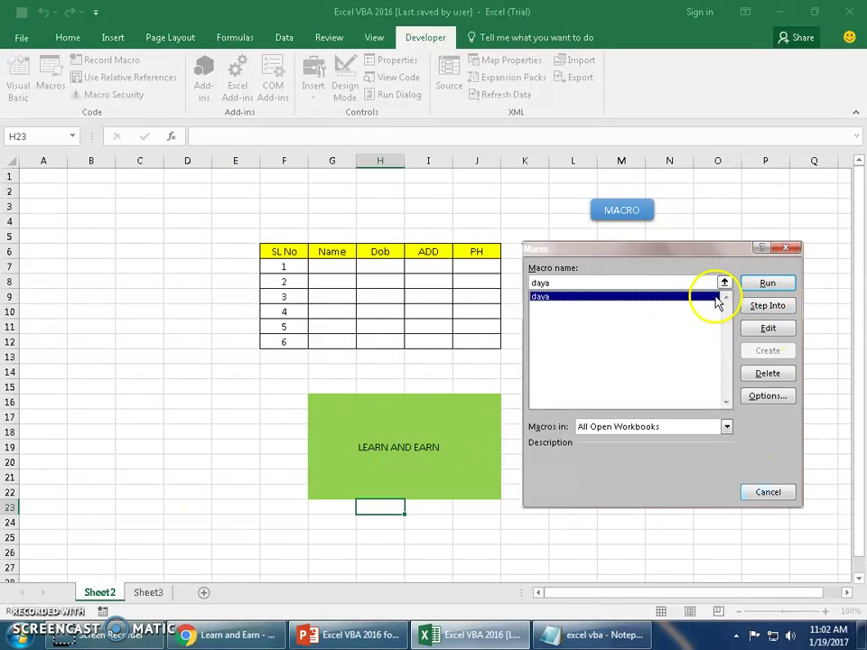
{"action": "left_click", "coordinate": [768, 492]}
{"action": "left_click", "coordinate": [243, 430]}
{"action": "key", "text": "ctrl+c"}
{"action": "left_click_drag", "start_coordinate": [284, 387], "coordinate": [491, 513]}
{"action": "key", "text": "ctrl+v"}
{"action": "left_click", "coordinate": [235, 402]}
{"action": "key", "text": "Escape"}
{"action": "key", "text": "Right"}
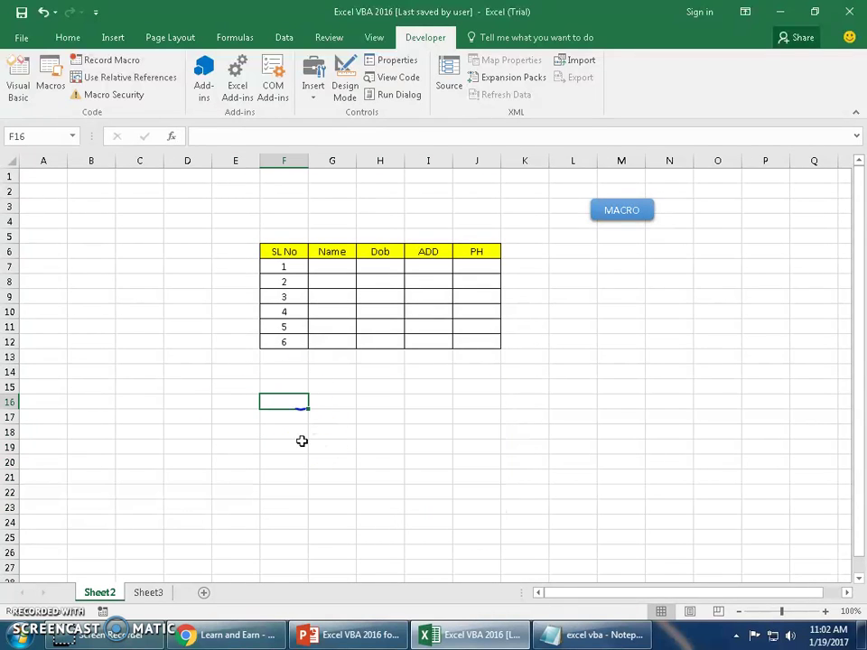
{"action": "left_click", "coordinate": [47, 74]}
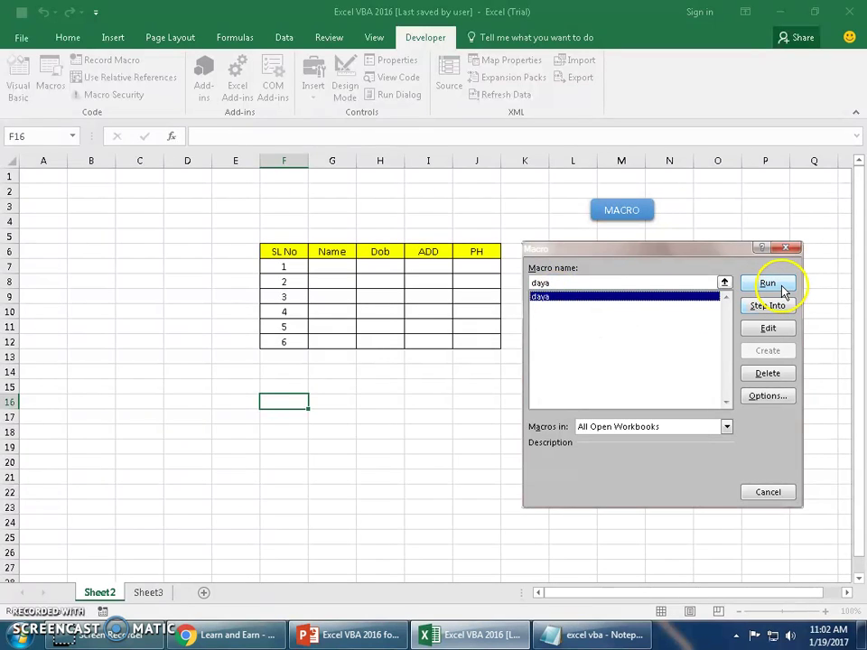
{"action": "left_click", "coordinate": [768, 284]}
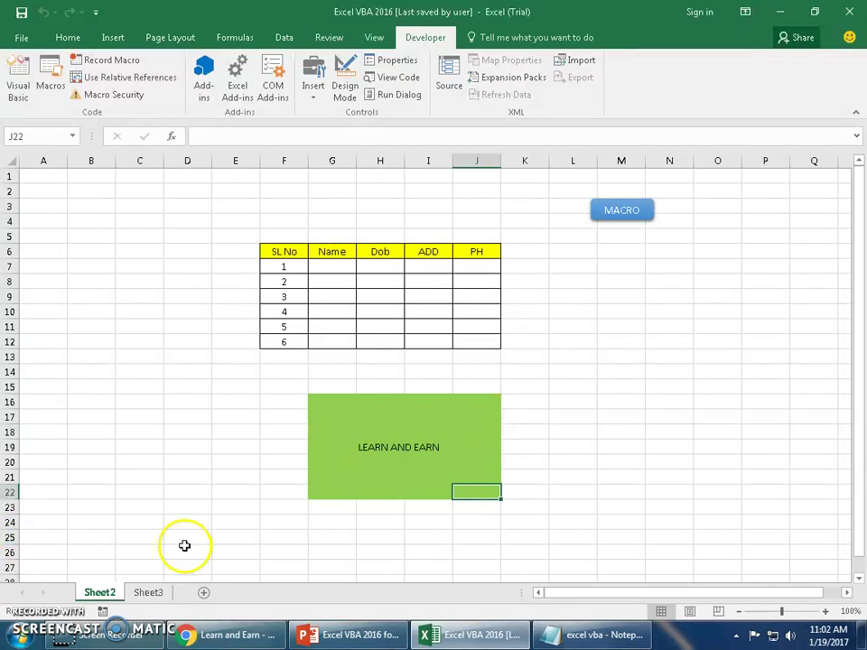
Check the macro topics slide in PowerPoint, return to the Excel sheet and view the available form and ActiveX controls.
{"action": "left_click", "coordinate": [329, 637]}
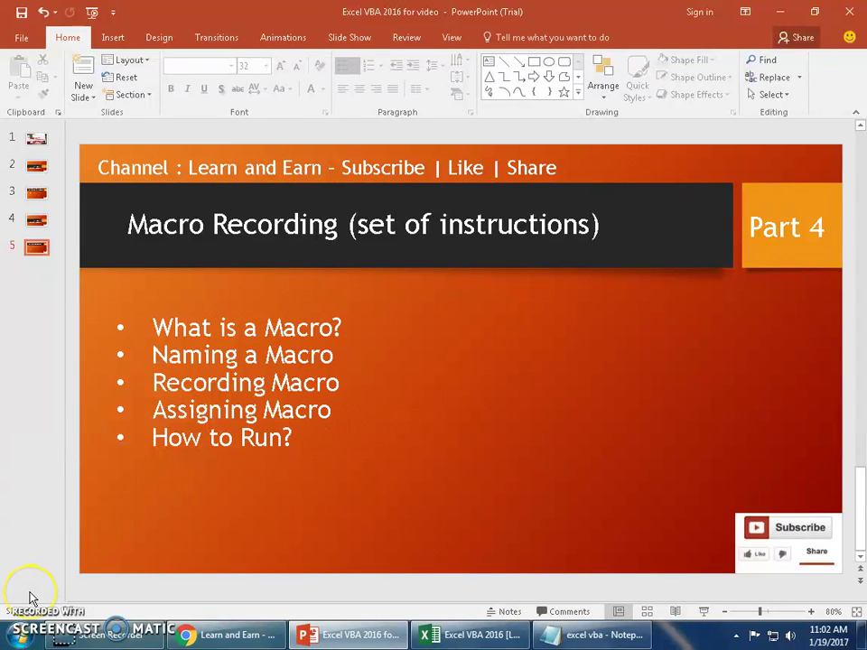
{"action": "left_click", "coordinate": [487, 635]}
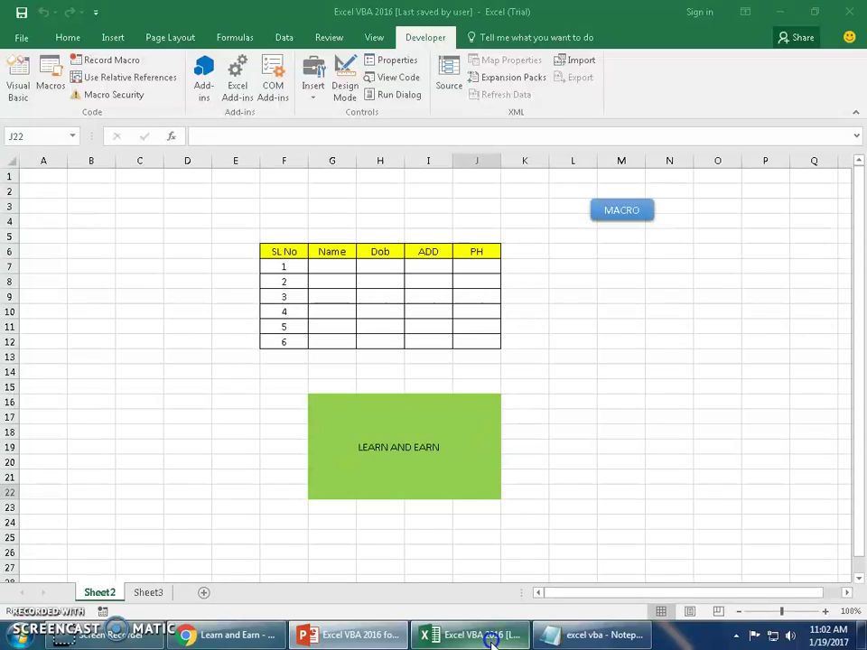
{"action": "left_click_drag", "start_coordinate": [610, 420], "coordinate": [602, 437]}
{"action": "left_click", "coordinate": [581, 371]}
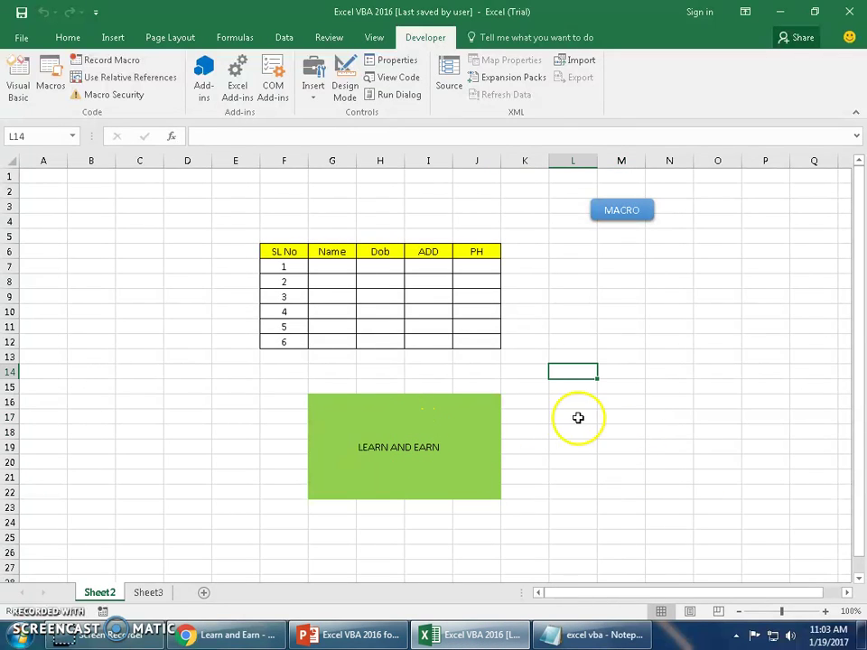
{"action": "left_click", "coordinate": [628, 400]}
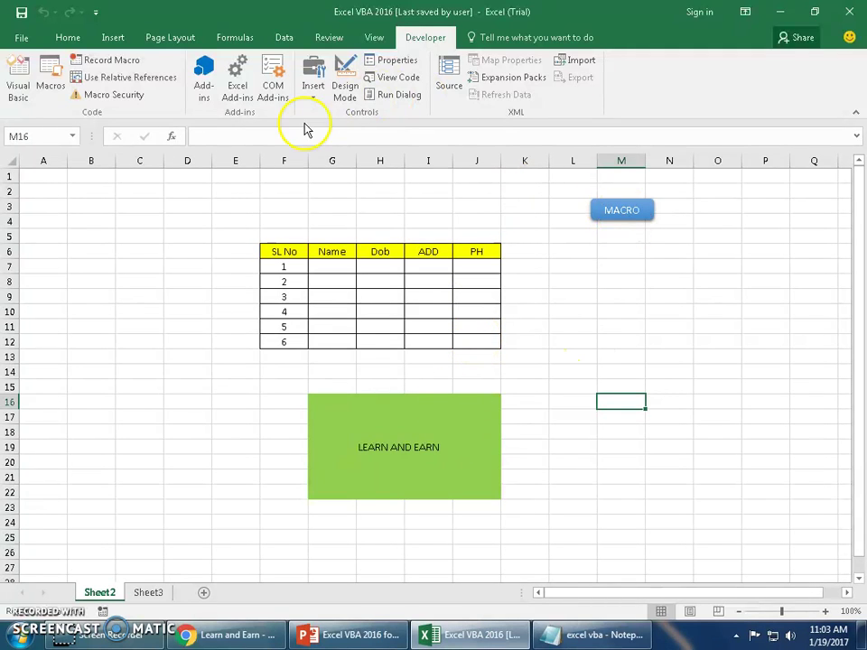
{"action": "left_click", "coordinate": [312, 86]}
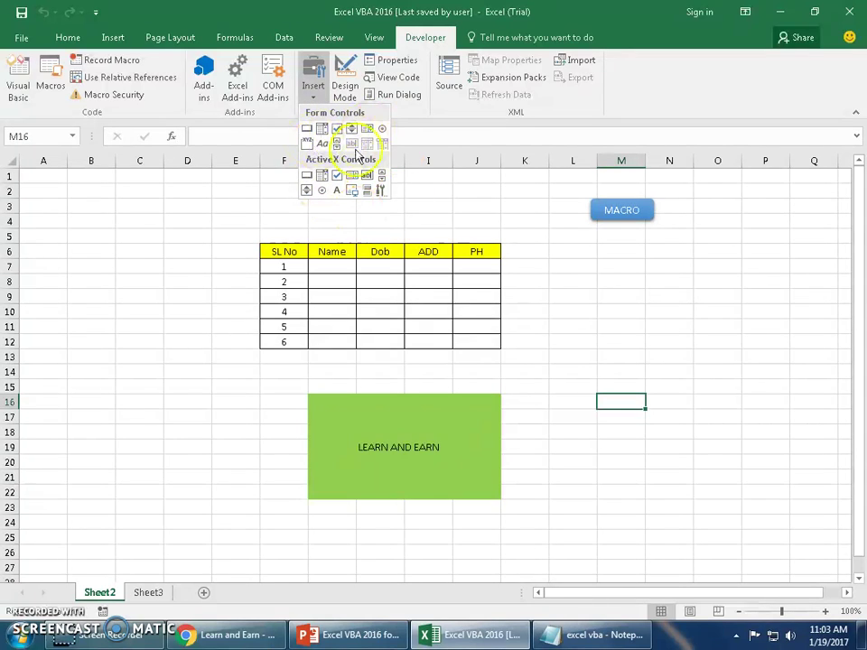
{"action": "left_click", "coordinate": [632, 402]}
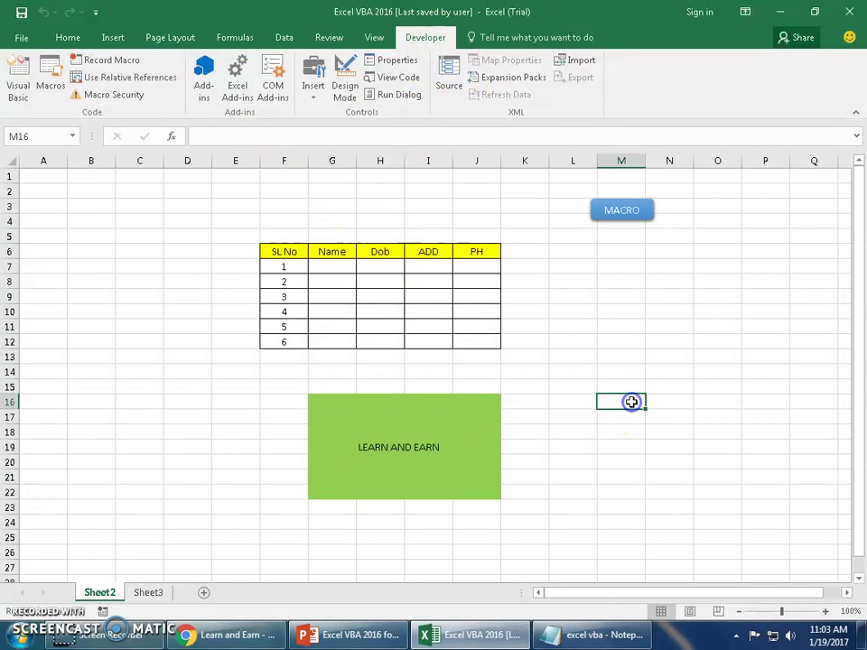
Insert an oval shape about 0.6 by 0.46 inches at cell M16 and give it a gold theme style.
{"action": "left_click", "coordinate": [70, 37]}
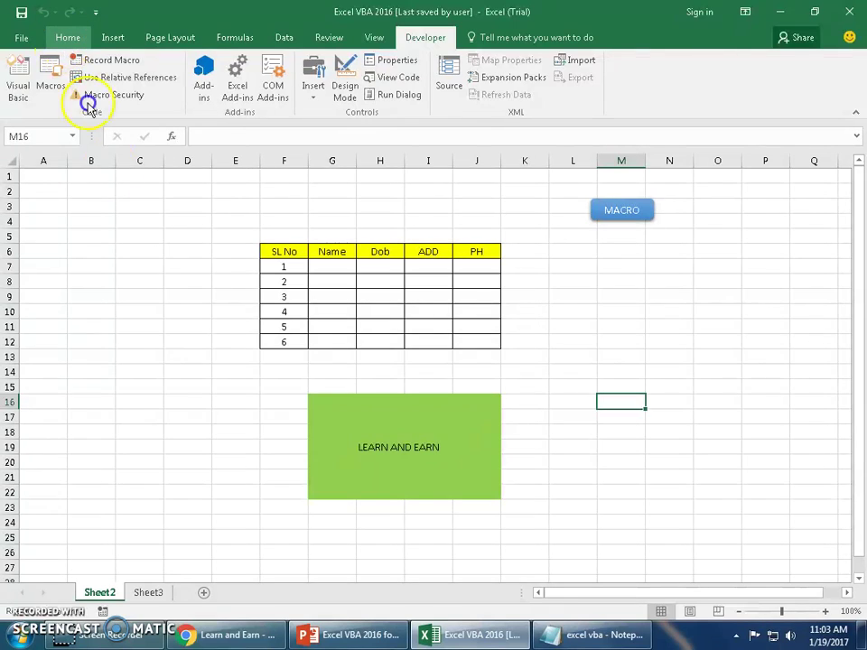
{"action": "left_click", "coordinate": [112, 37]}
{"action": "left_click", "coordinate": [179, 102]}
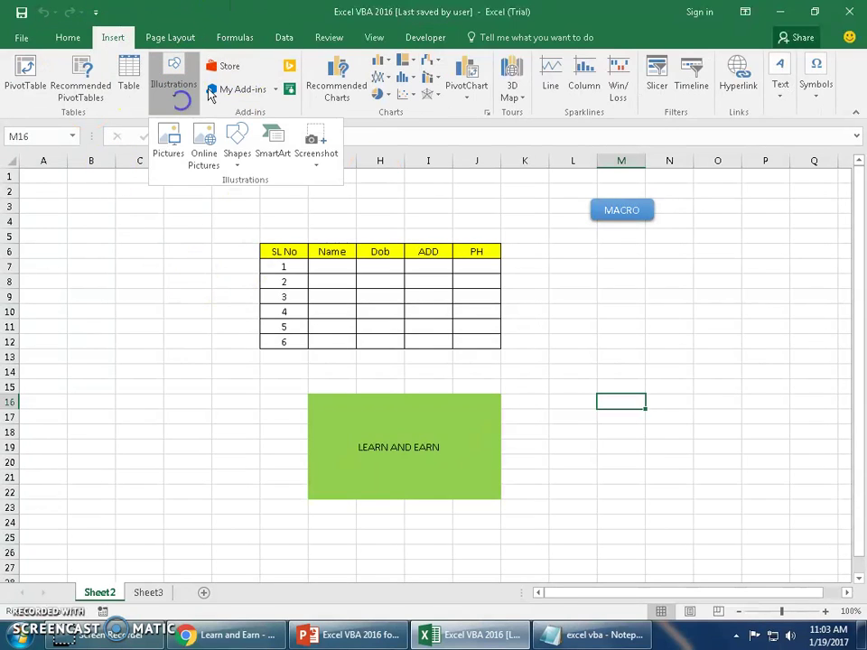
{"action": "left_click", "coordinate": [239, 159]}
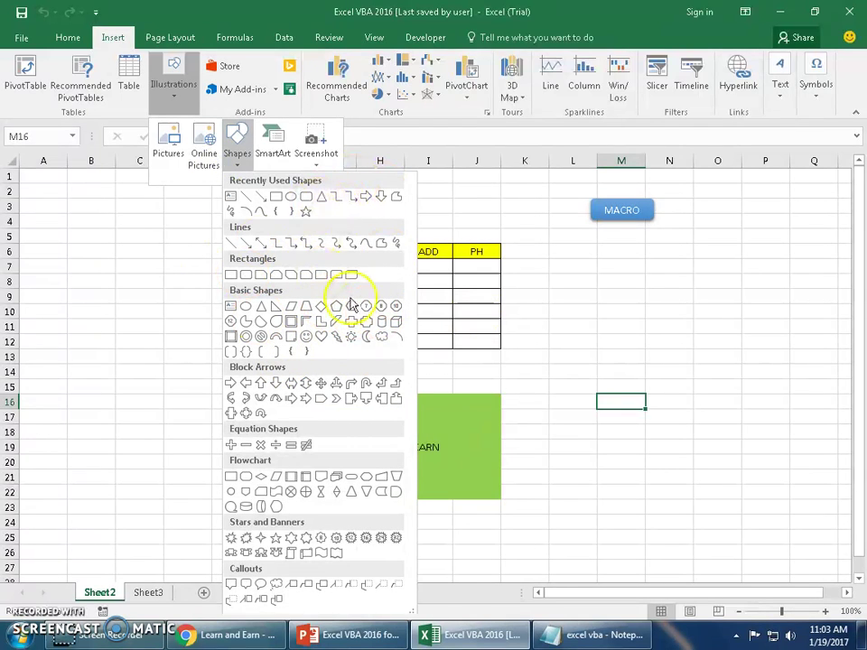
{"action": "left_click", "coordinate": [287, 196]}
{"action": "left_click_drag", "start_coordinate": [610, 397], "coordinate": [652, 427]}
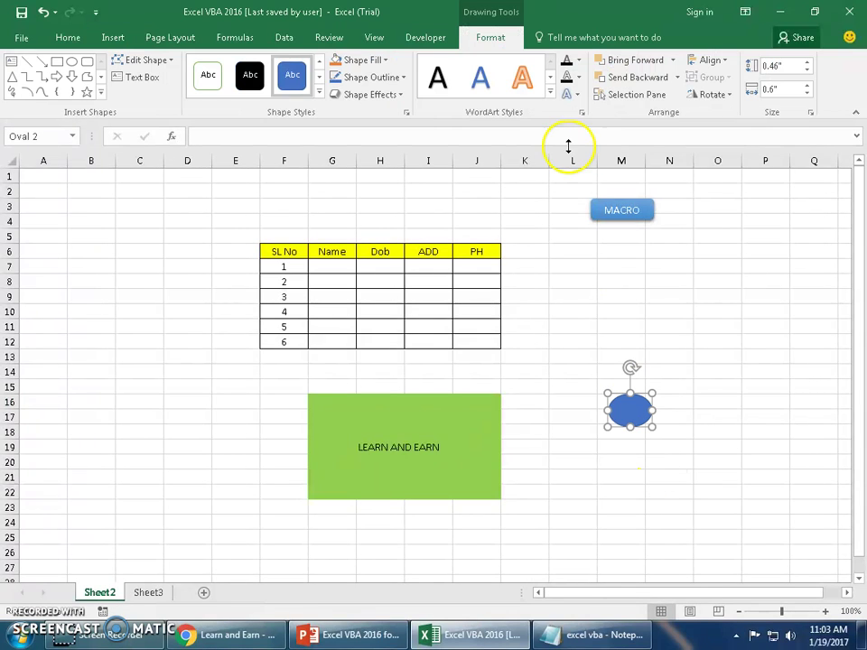
{"action": "left_click", "coordinate": [319, 91]}
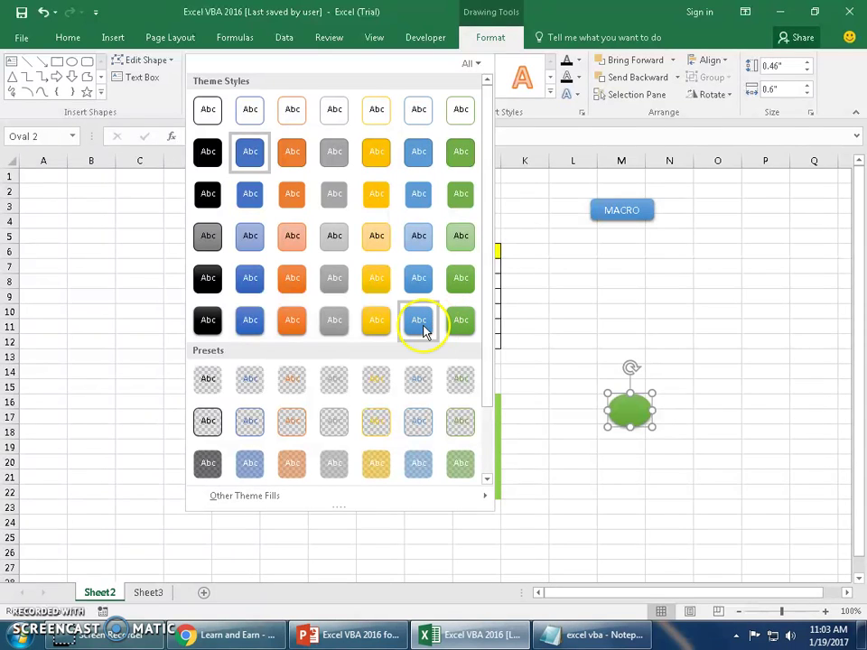
{"action": "left_click", "coordinate": [379, 322]}
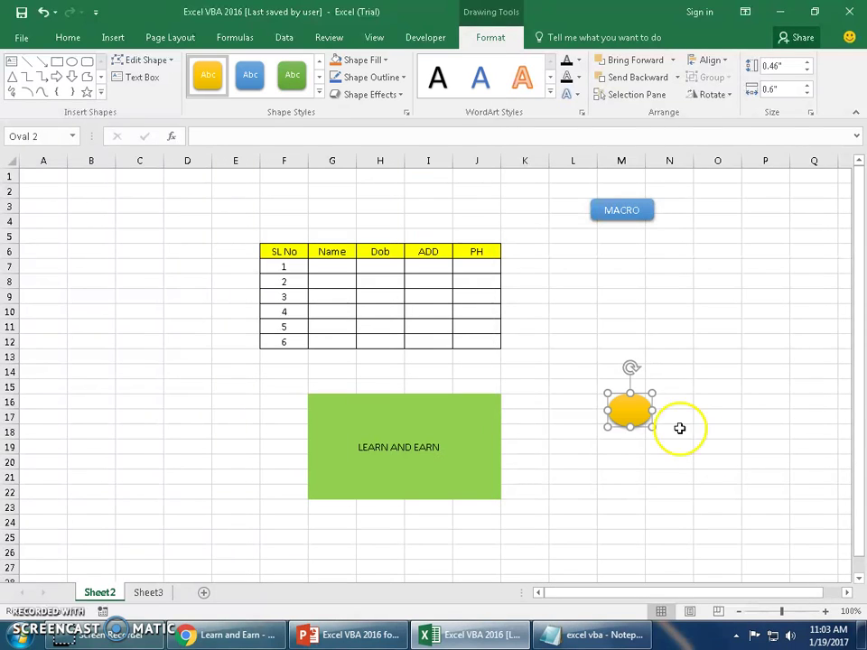
Label the oval with the centred text "MY MACRO" and enlarge it to about 1.16 by 0.91 inches.
{"action": "left_click", "coordinate": [634, 411]}
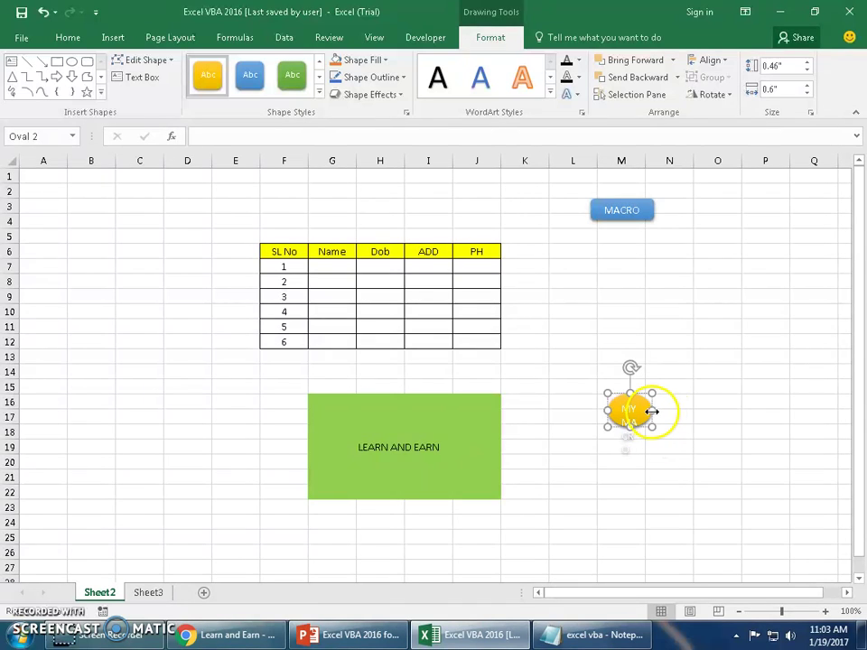
{"action": "left_click_drag", "start_coordinate": [655, 411], "coordinate": [649, 459]}
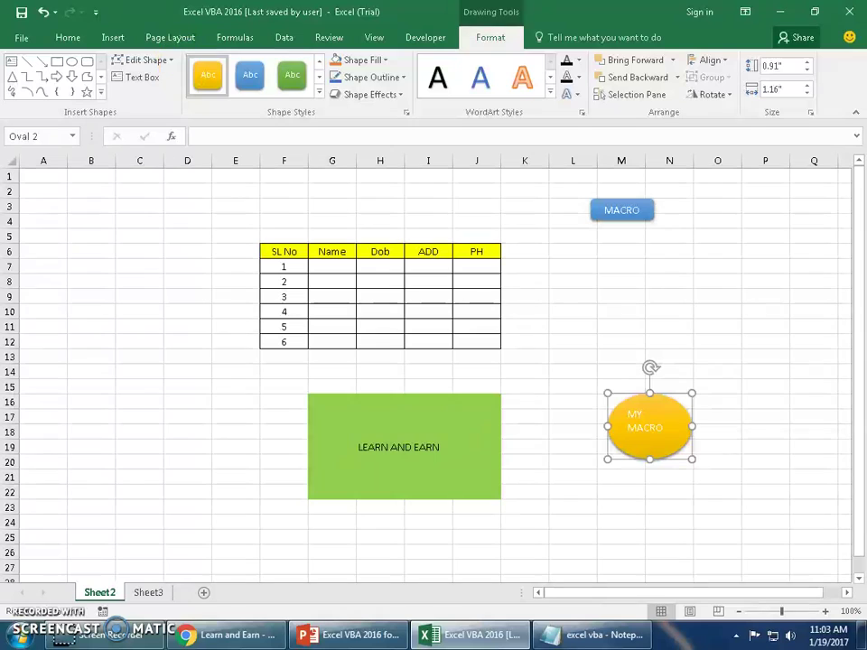
{"action": "left_click", "coordinate": [67, 38]}
{"action": "left_click", "coordinate": [246, 89]}
{"action": "left_click", "coordinate": [780, 408]}
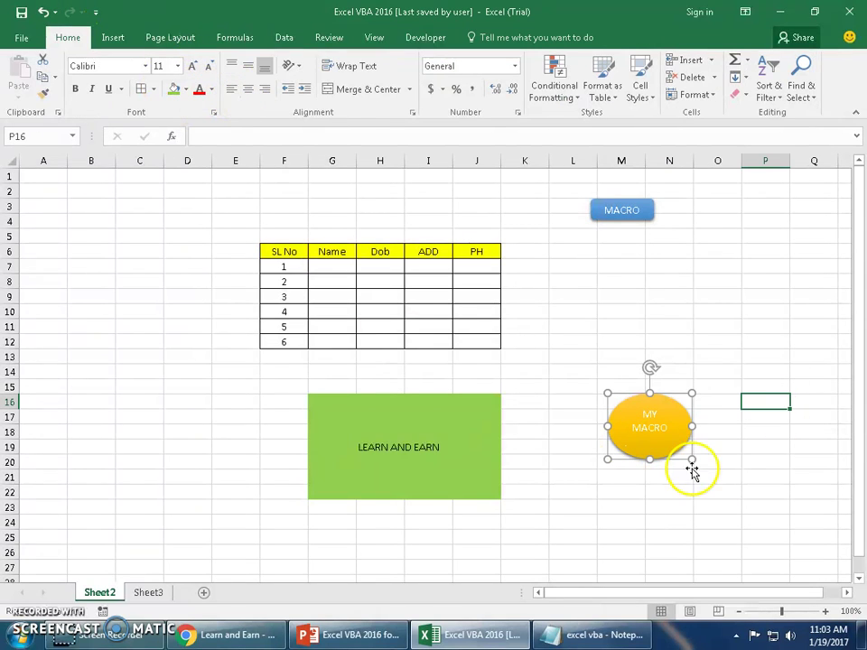
Assign the recorded macro to the "MY MACRO" oval and deselect the shape.
{"action": "left_click", "coordinate": [640, 415]}
{"action": "right_click", "coordinate": [640, 416]}
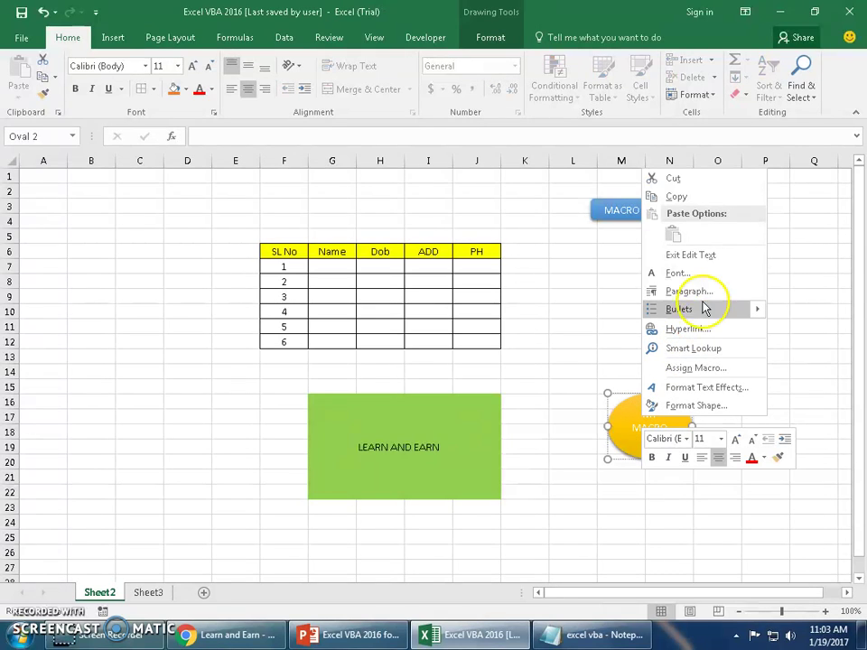
{"action": "left_click", "coordinate": [701, 369]}
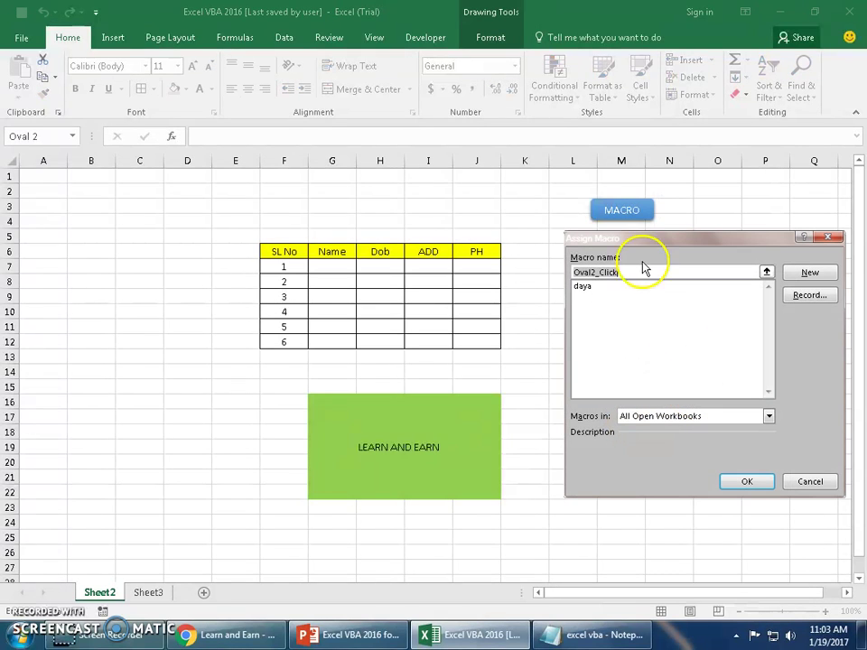
{"action": "left_click_drag", "start_coordinate": [623, 244], "coordinate": [334, 244]}
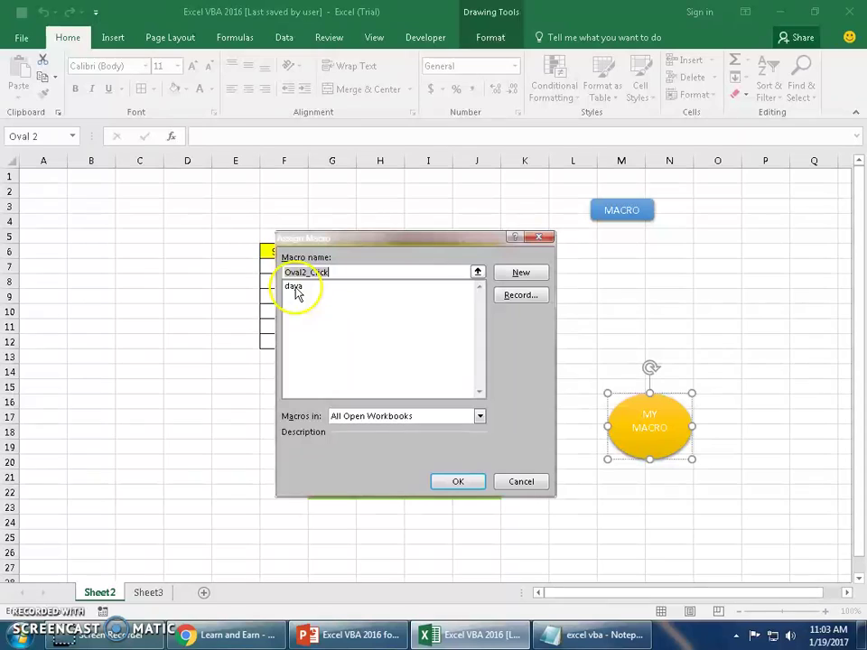
{"action": "left_click", "coordinate": [296, 288]}
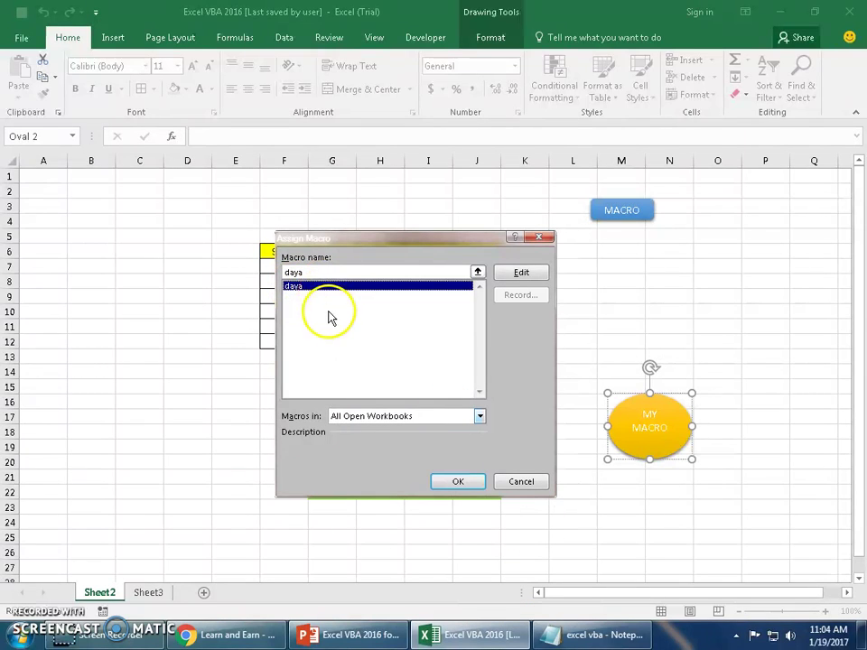
{"action": "left_click", "coordinate": [461, 482]}
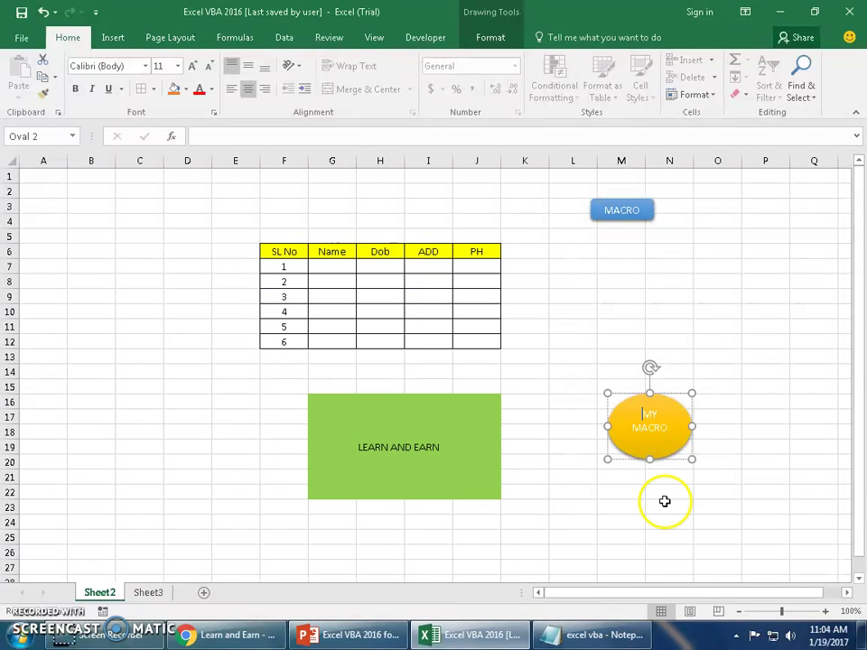
{"action": "key", "text": "Escape"}
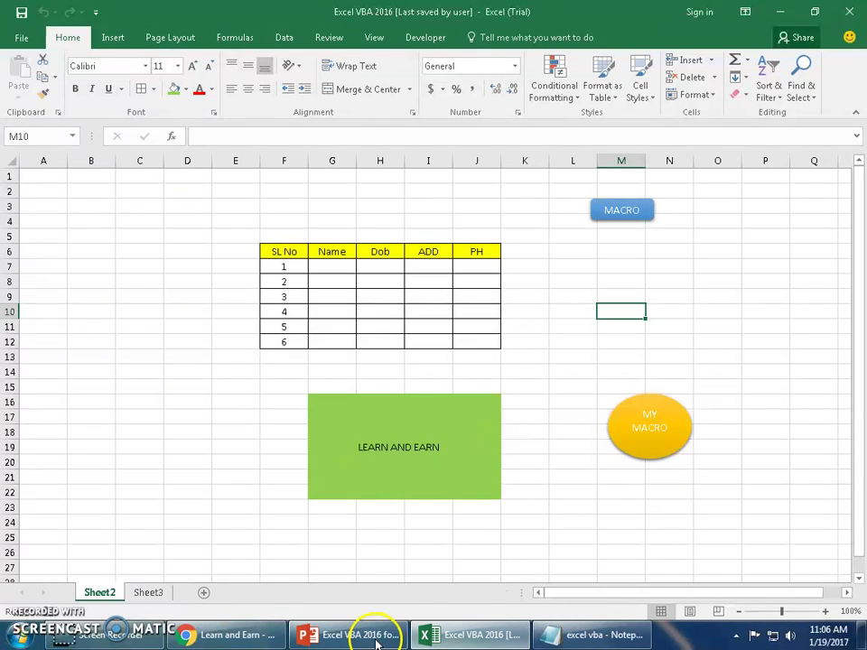
{"action": "mouse_move", "coordinate": [362, 638]}
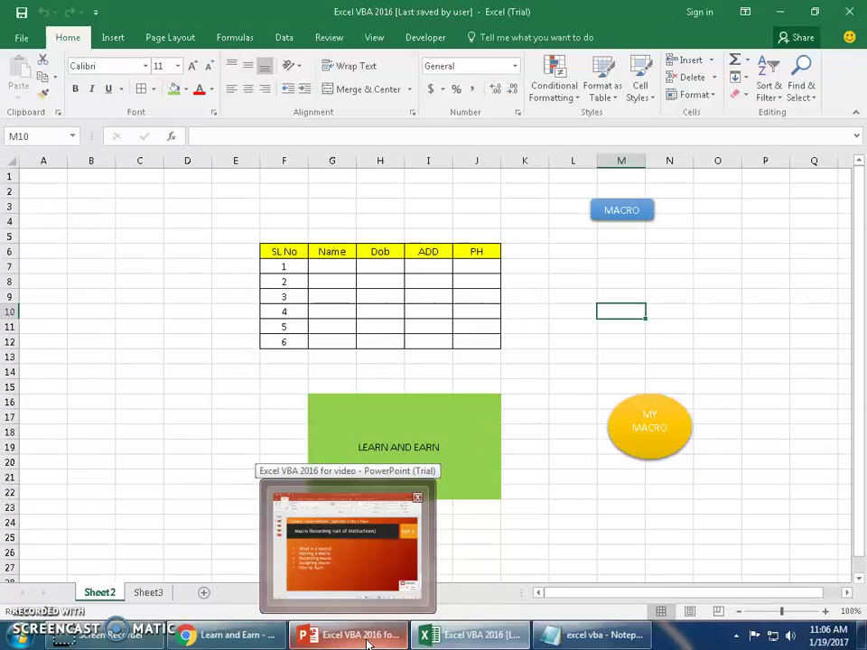
Check the macro topics slide in PowerPoint, return to the Excel sheet and run the macro from the "MY MACRO" oval.
{"action": "left_click", "coordinate": [366, 638]}
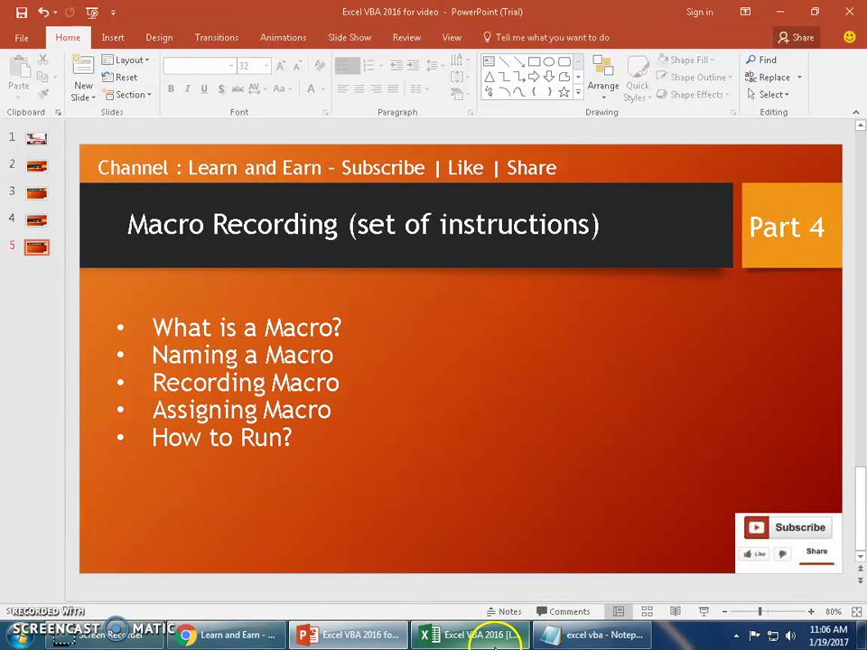
{"action": "left_click", "coordinate": [472, 636]}
{"action": "left_click", "coordinate": [620, 480]}
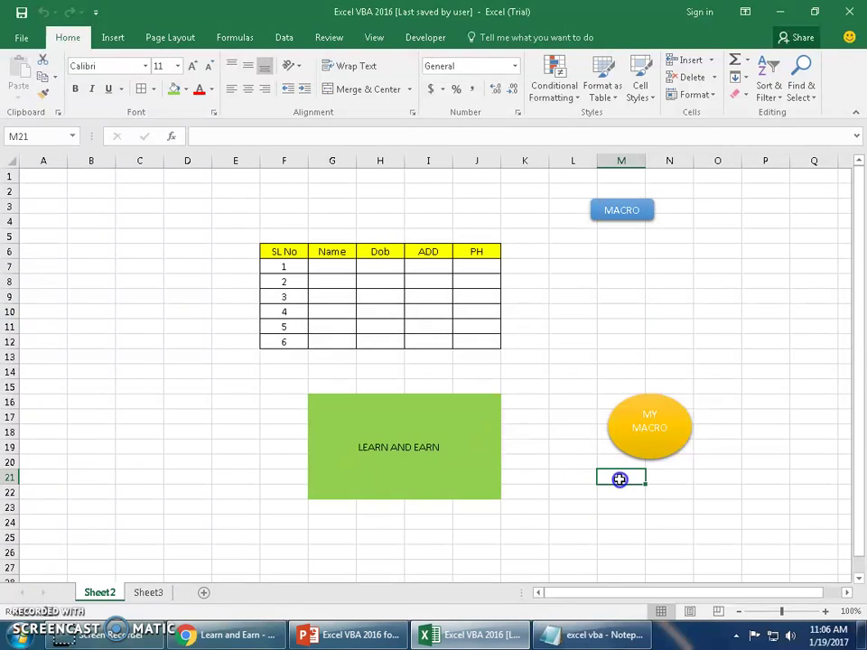
{"action": "left_click", "coordinate": [644, 441]}
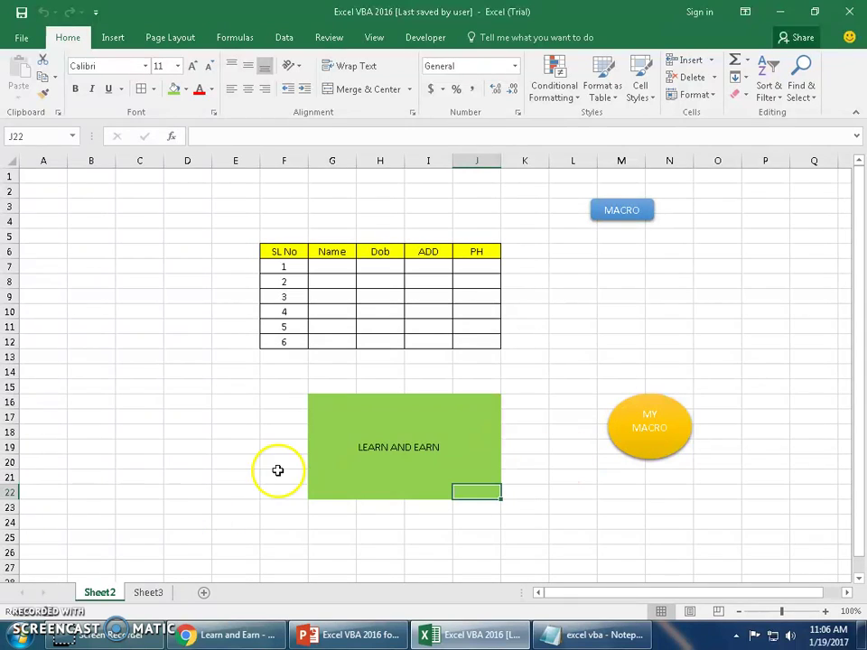
Clear the green block G16:J22 by pasting blank cell E19 over it and run the macro again from the "MY MACRO" oval.
{"action": "left_click", "coordinate": [246, 443]}
{"action": "key", "text": "ctrl+c"}
{"action": "left_click_drag", "start_coordinate": [315, 402], "coordinate": [494, 496]}
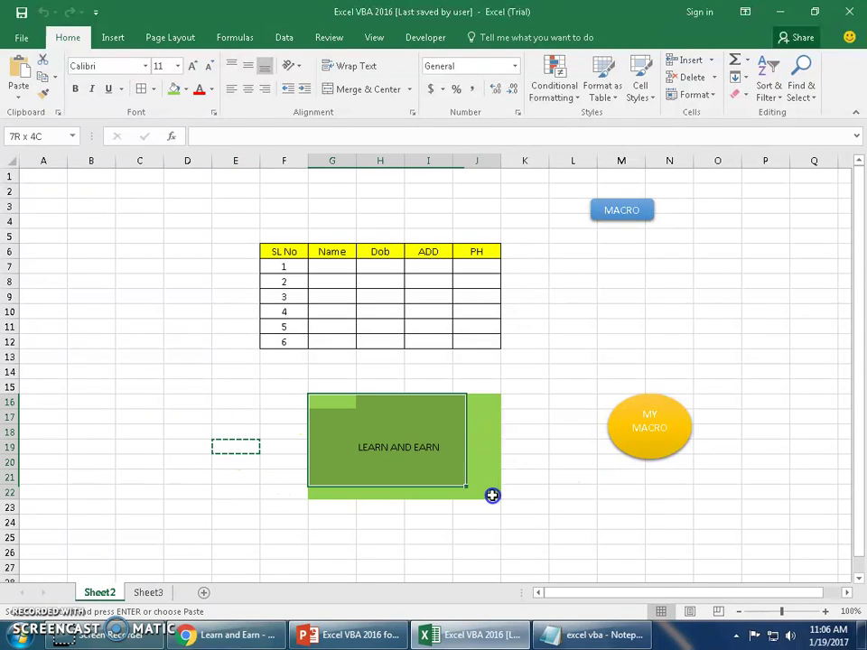
{"action": "key", "text": "ctrl+v"}
{"action": "left_click", "coordinate": [335, 399]}
{"action": "left_click", "coordinate": [656, 440]}
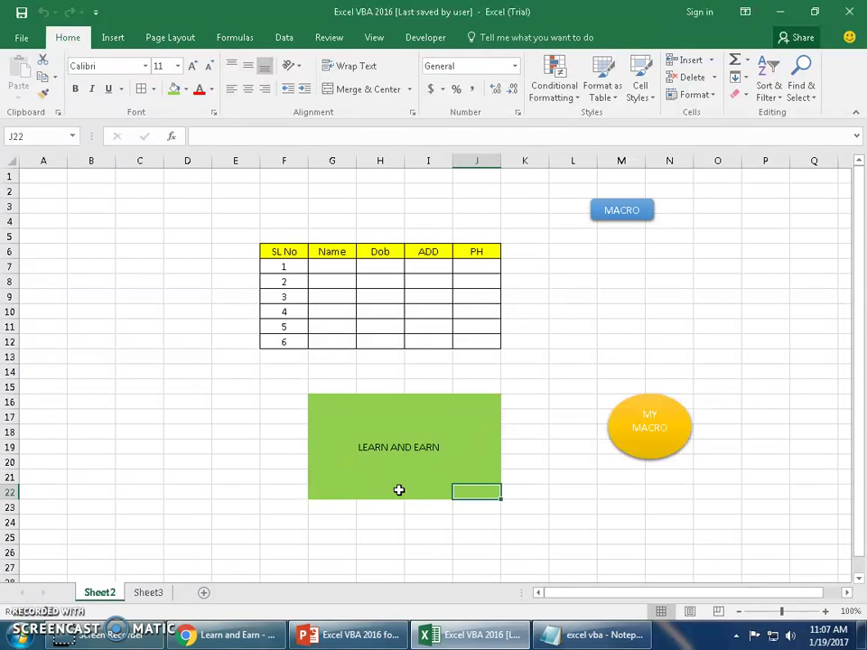
Dismiss the survey notification, switch to the "excel vba" Notepad outline and insert a blank line after topic 4 and another after topic 5.
{"action": "left_click", "coordinate": [9, 162]}
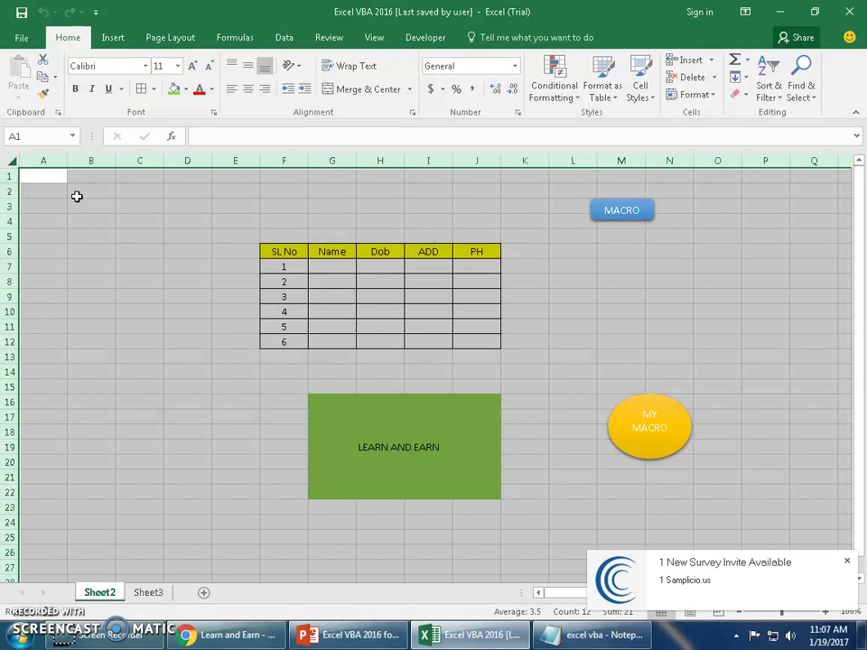
{"action": "left_click", "coordinate": [847, 561]}
{"action": "left_click", "coordinate": [567, 636]}
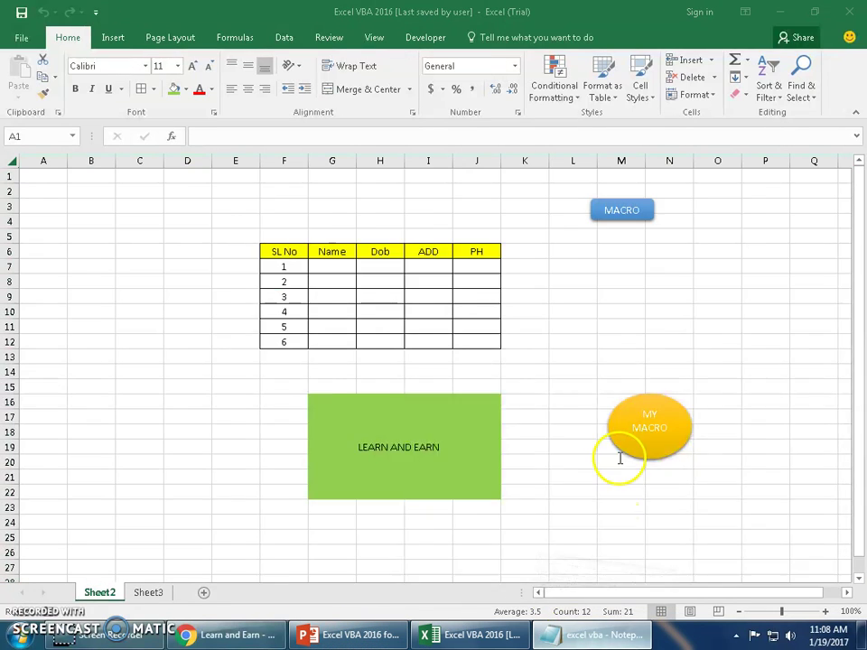
{"action": "left_click", "coordinate": [547, 387]}
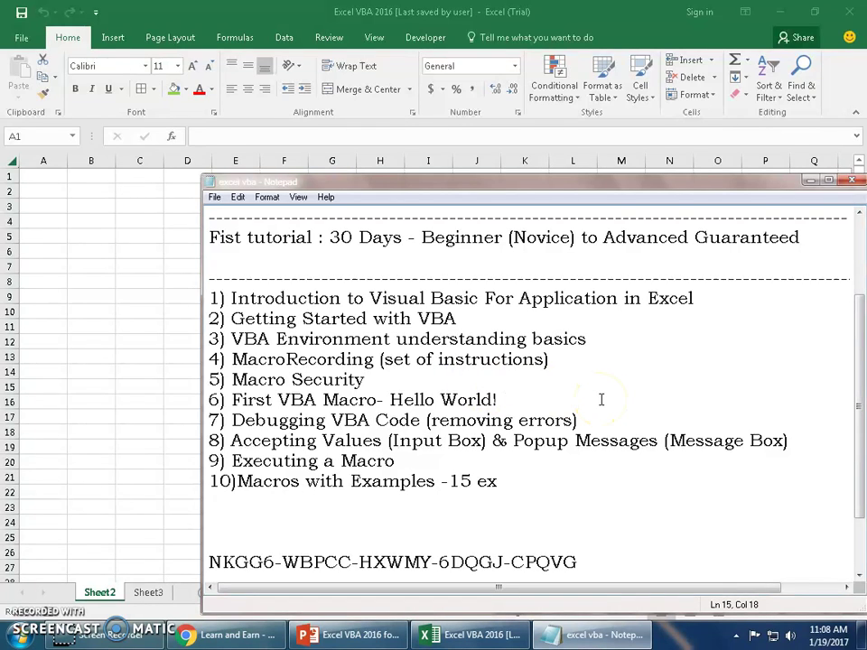
{"action": "key", "text": "Up"}
{"action": "key", "text": "End"}
{"action": "key", "text": "Return"}
{"action": "key", "text": "Down"}
{"action": "key", "text": "End"}
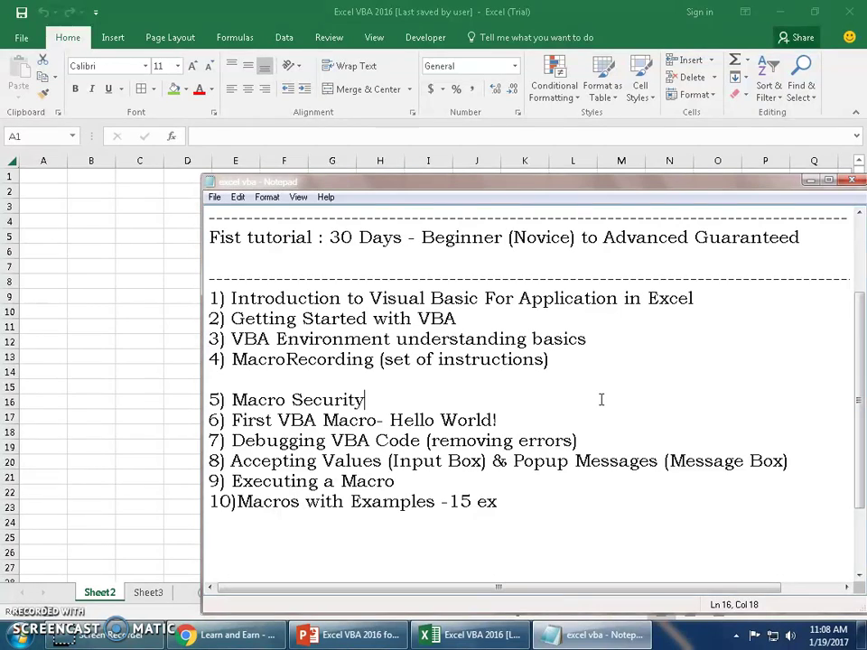
{"action": "key", "text": "Return"}
{"action": "key", "text": "Down"}
{"action": "key", "text": "End"}
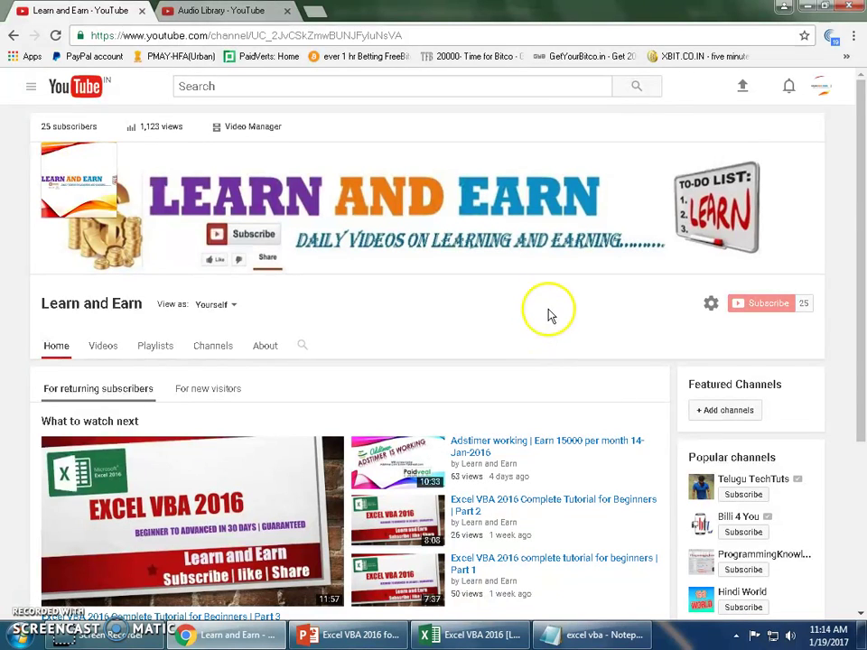
View the list of uploaded videos on the Learn and Earn YouTube channel in Chrome.
{"action": "left_click", "coordinate": [103, 351]}
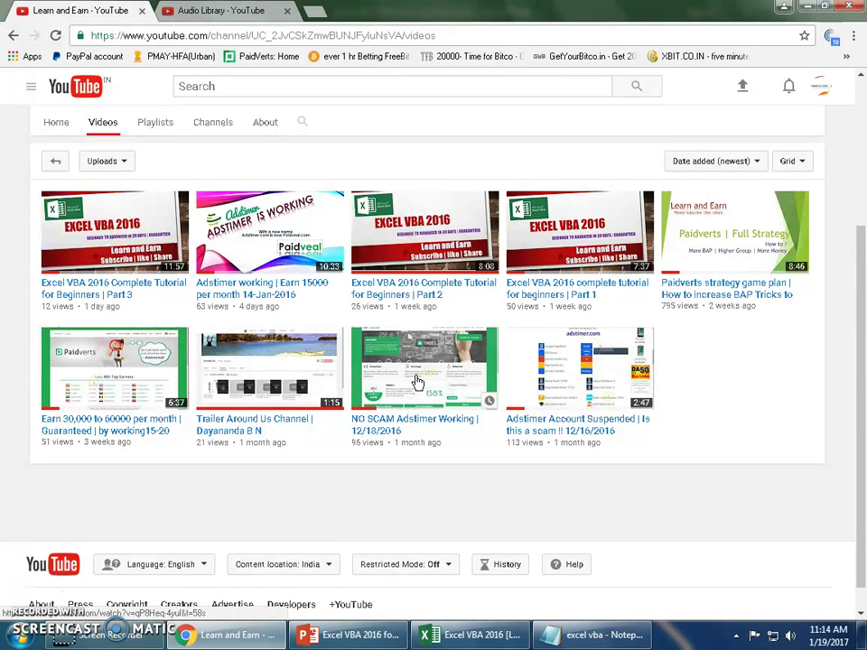
{"action": "scroll", "coordinate": [417, 383], "scroll_direction": "up", "scroll_amount": 2}
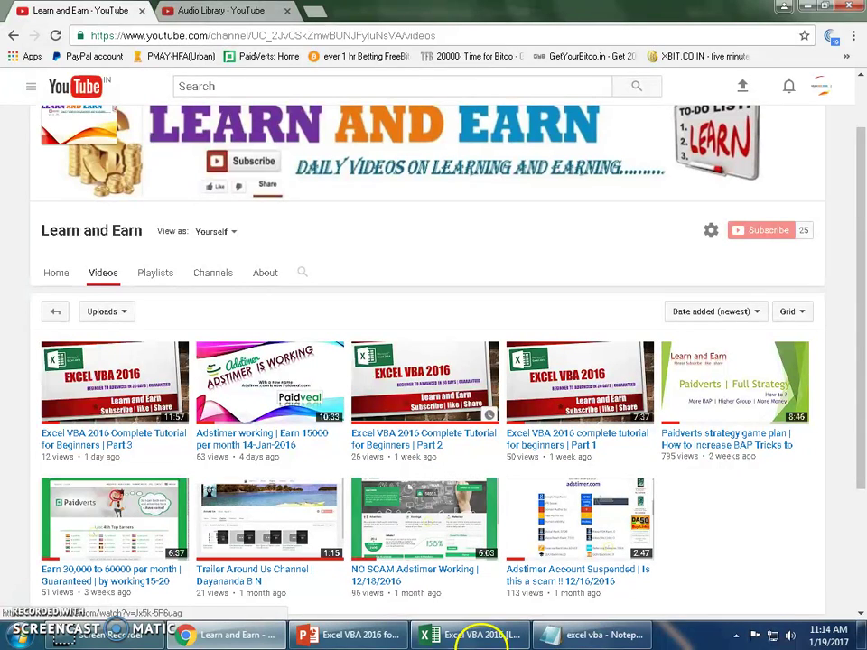
{"action": "left_click", "coordinate": [361, 637]}
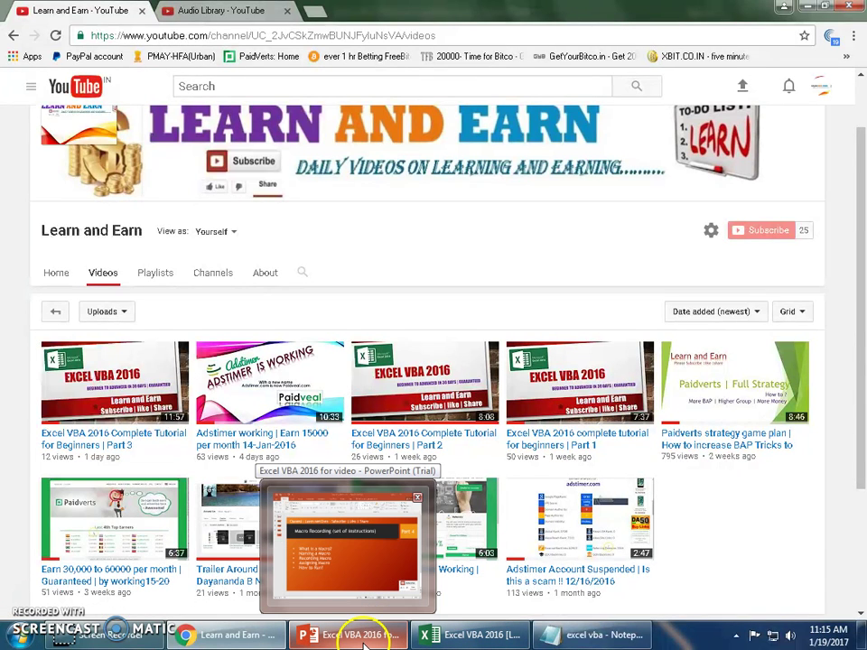
{"action": "scroll", "coordinate": [414, 267], "scroll_direction": "up", "scroll_amount": 1}
{"action": "scroll", "coordinate": [413, 267], "scroll_direction": "up", "scroll_amount": 2}
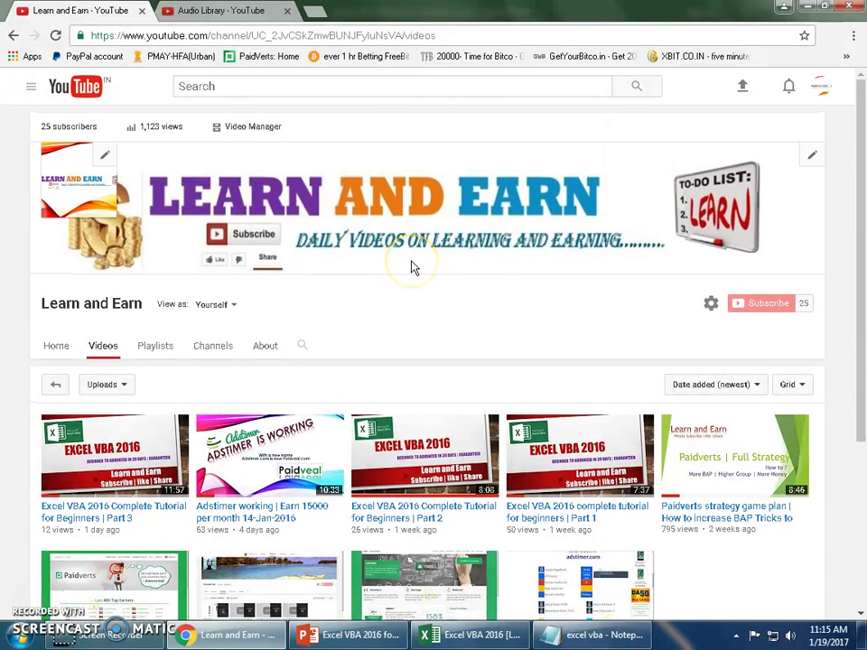